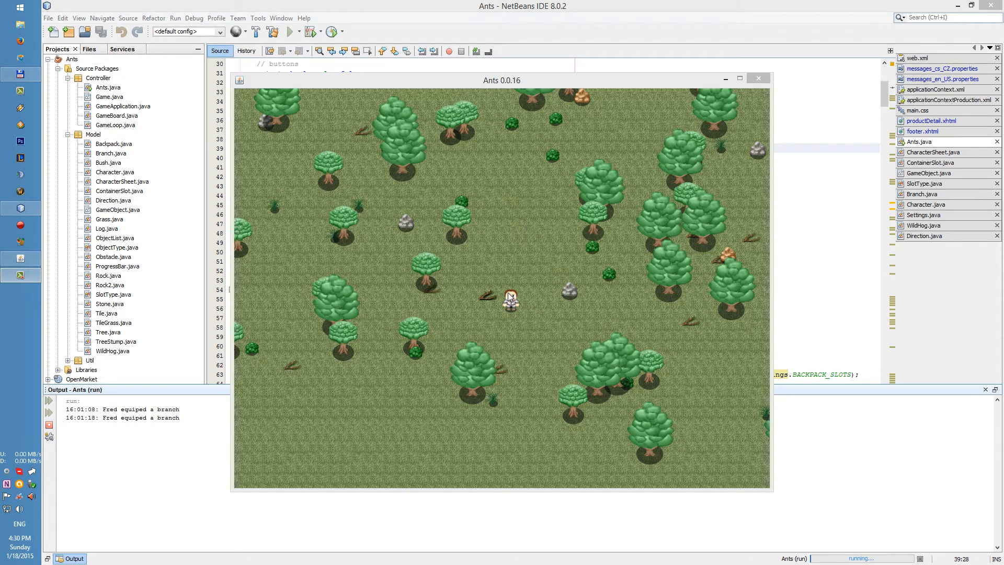
# - Wander the character through the forest with the arrow keys, zigzagging diagonally between trees
pyautogui.press('Down')
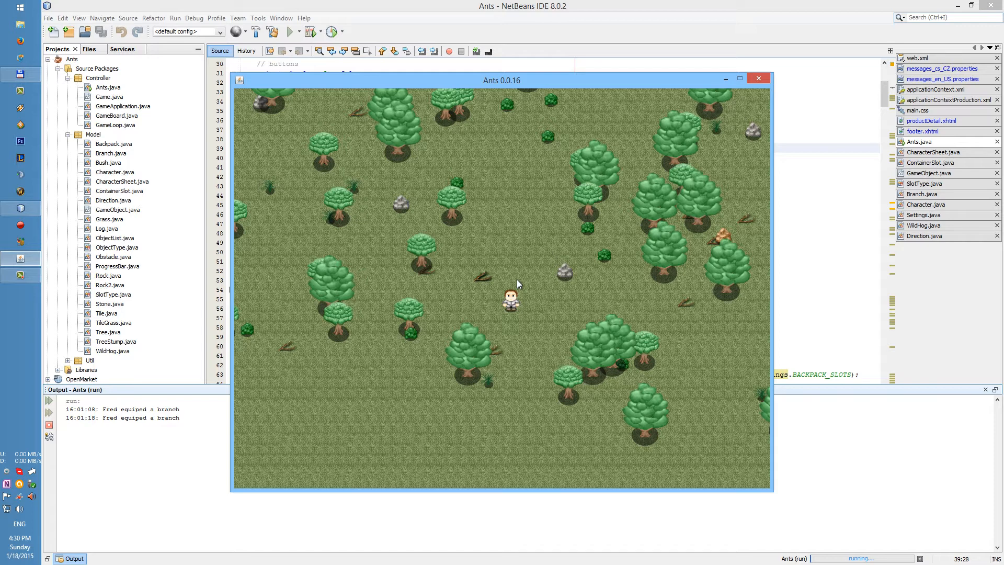
pyautogui.press('Left')
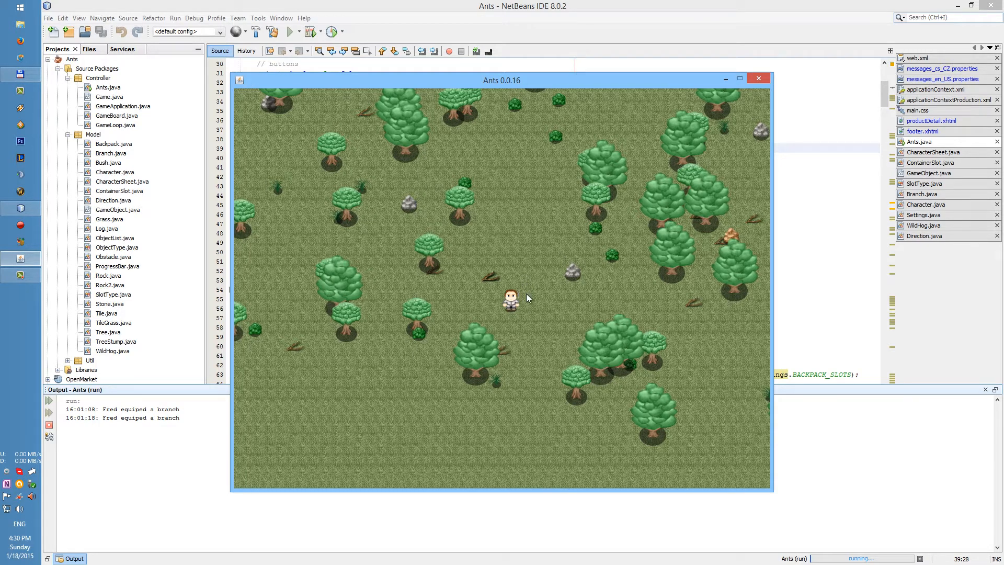
pyautogui.press('Up')
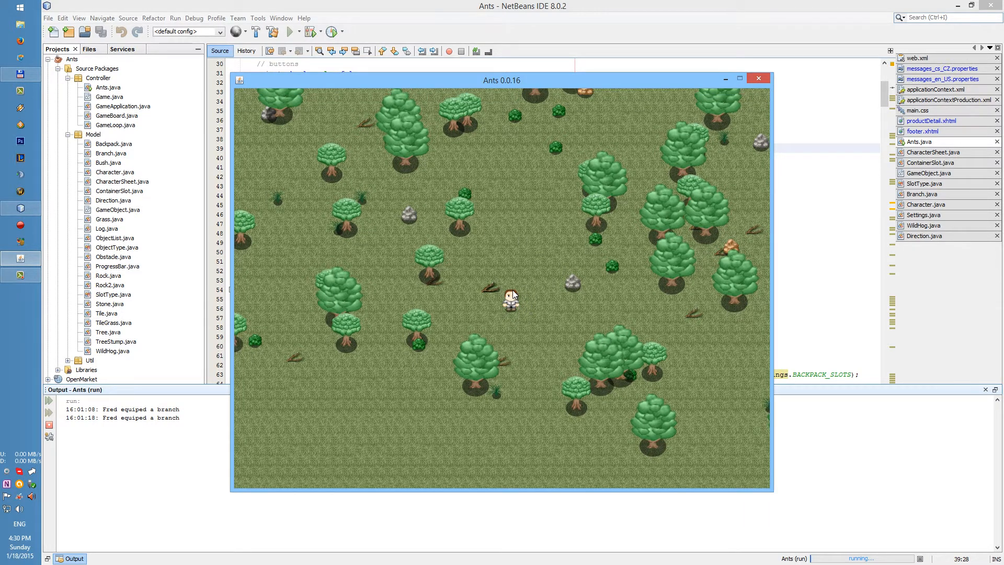
pyautogui.press('Right')
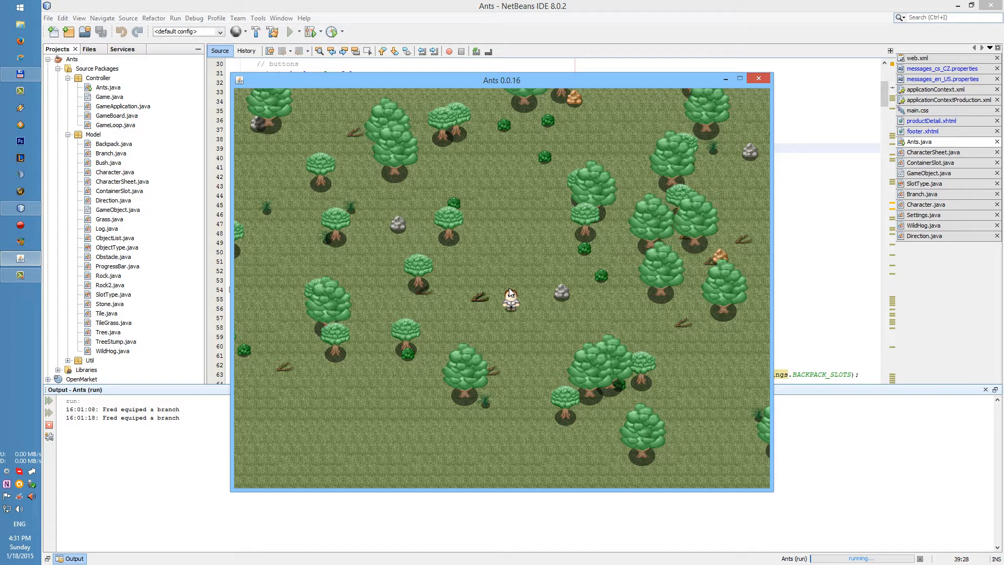
pyautogui.press('Up')
pyautogui.press('Right')
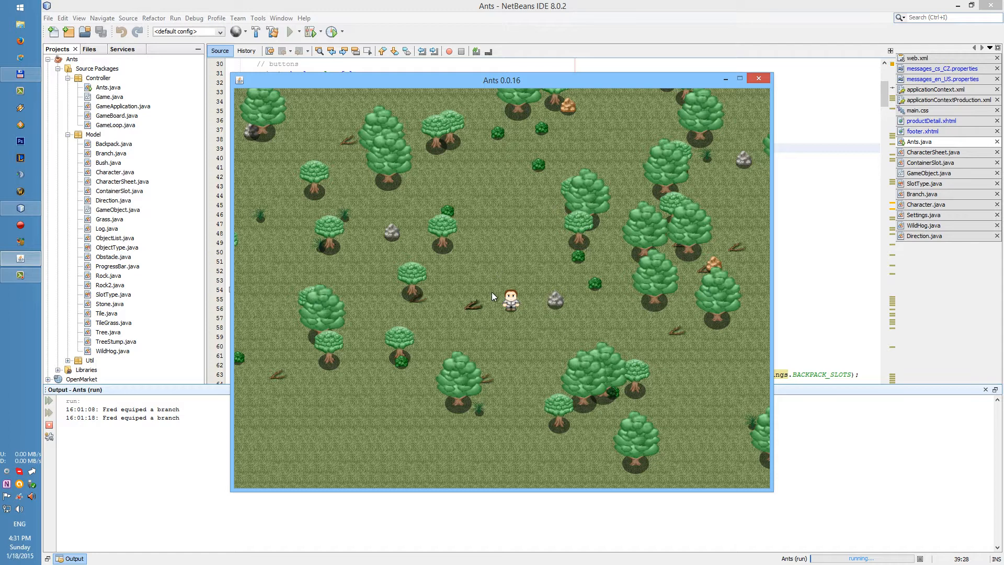
pyautogui.press('Up')
pyautogui.press('Down')
pyautogui.press('Left')
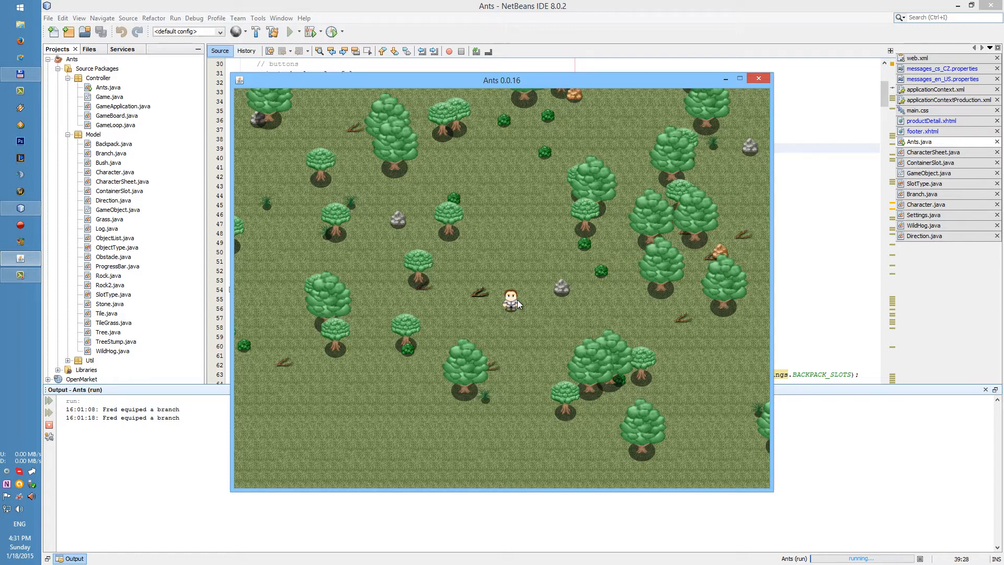
pyautogui.press('Up')
pyautogui.press('Left')
pyautogui.press('Down')
pyautogui.press('Right')
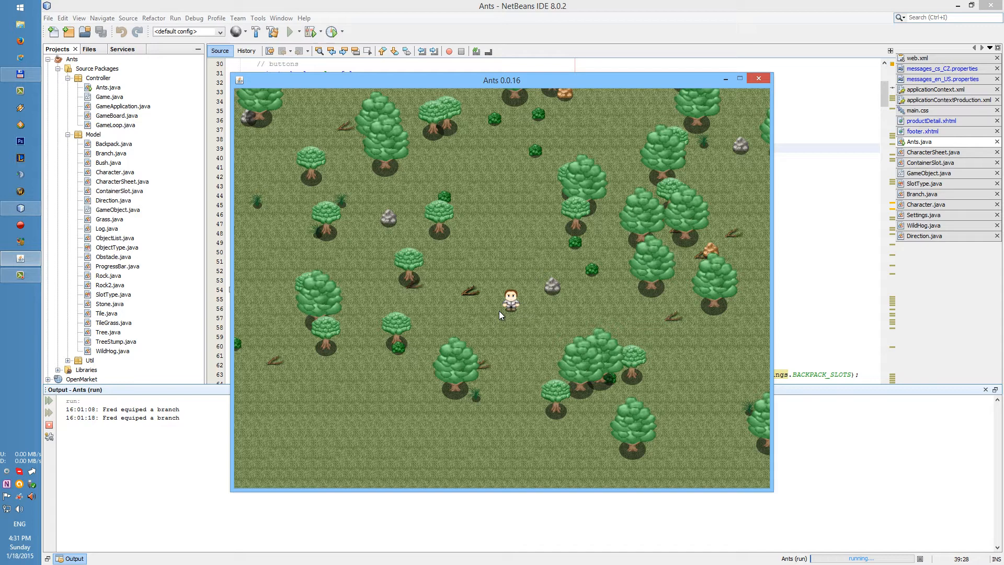
# - Head down-right into a new area and walk up beside a branch lying on the ground
pyautogui.press('Down')
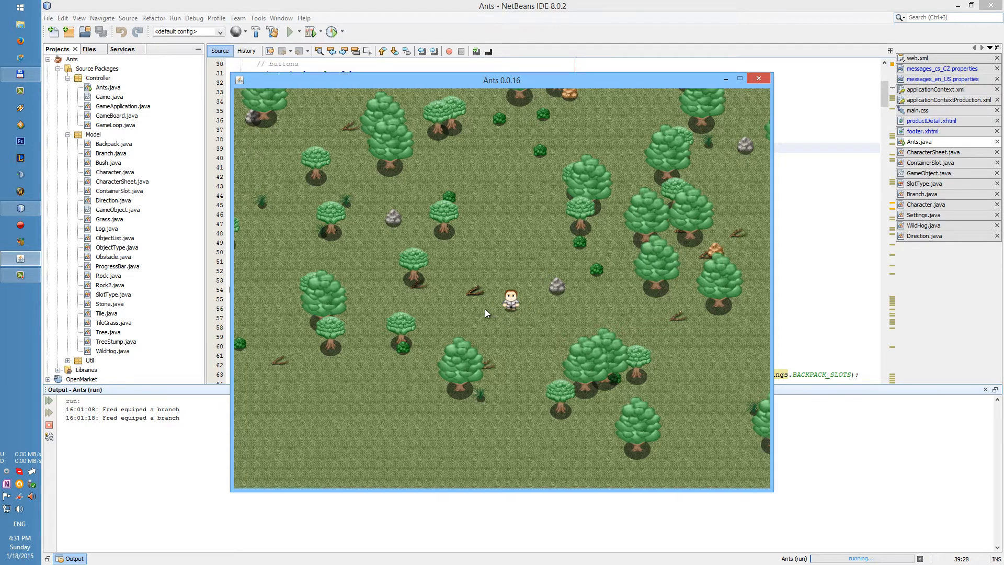
pyautogui.press('Left')
pyautogui.press('Down')
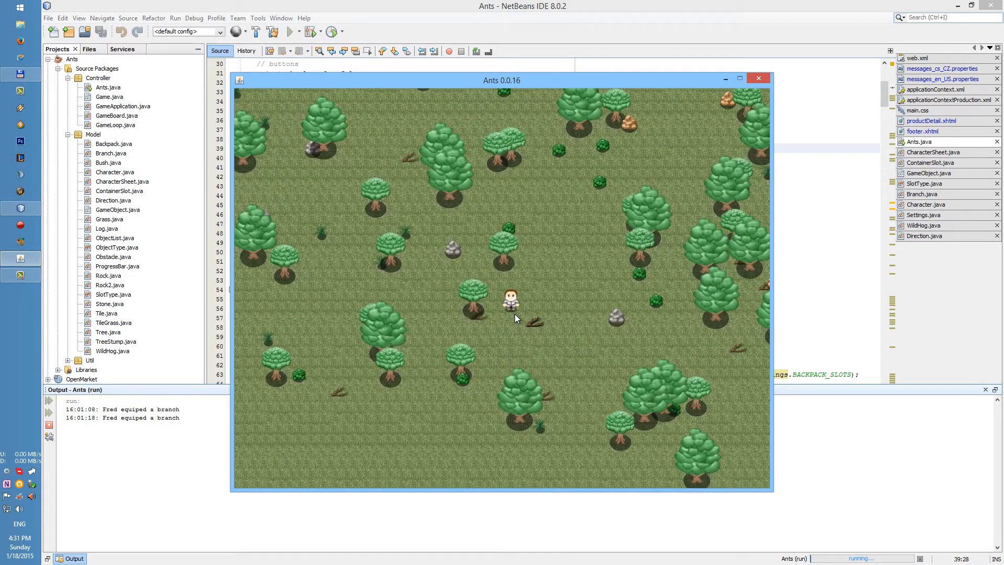
pyautogui.press('Right')
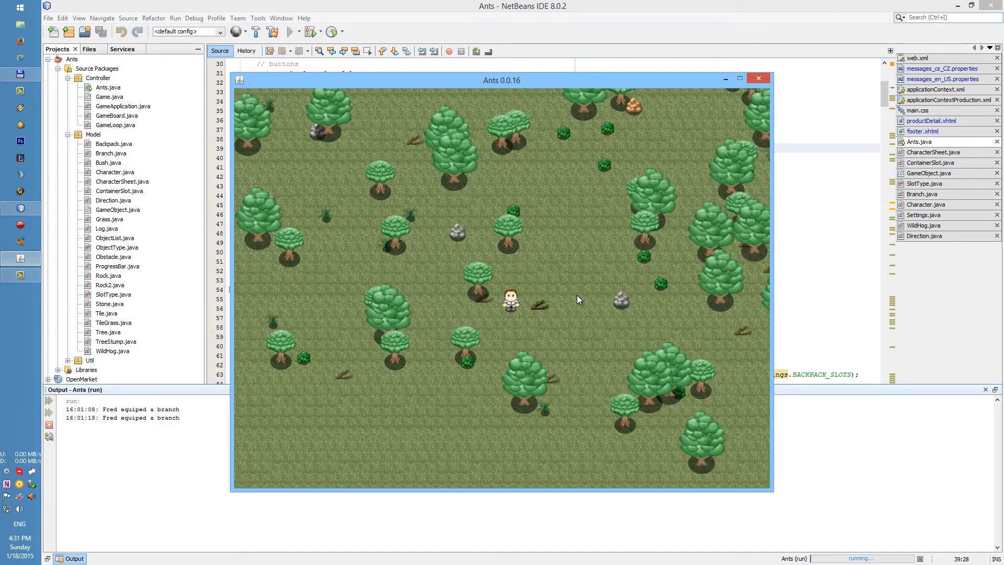
pyautogui.press('Down')
pyautogui.press('Up')
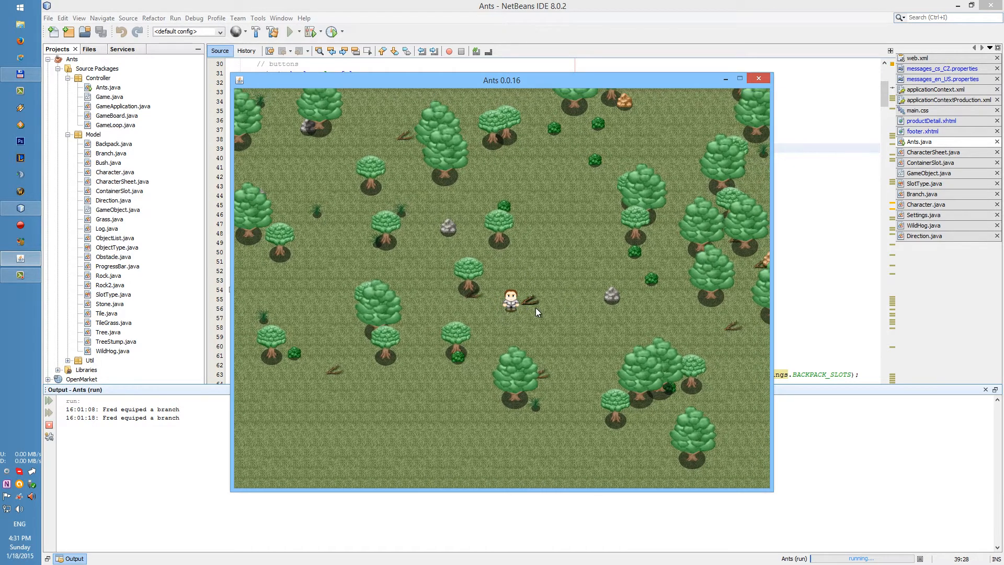
pyautogui.press('Right')
# - Equip the branch on the ground from its right-click action menu
pyautogui.press('Down')
pyautogui.rightClick(530, 308)
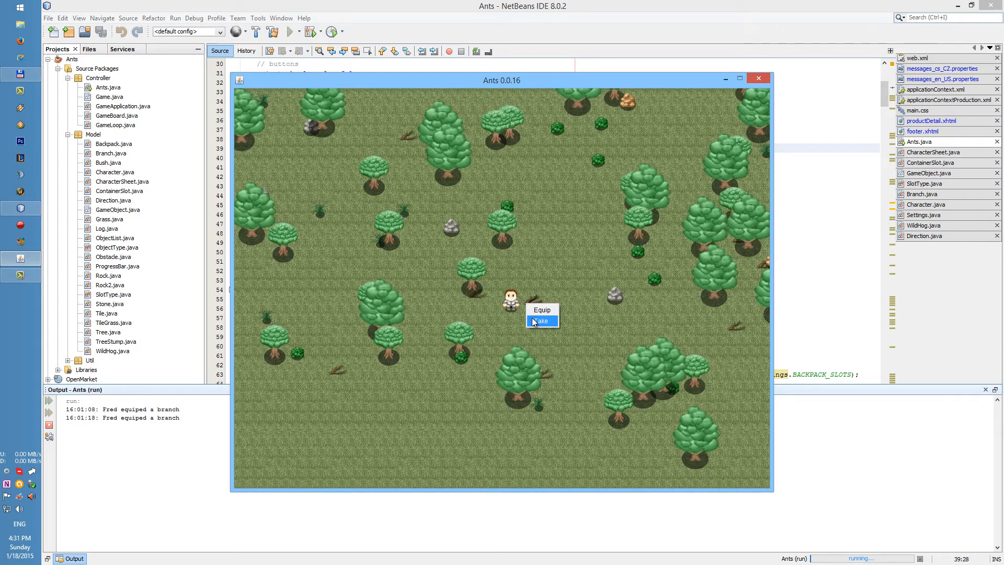
pyautogui.click(539, 311)
# - Step away and toggle the backpack inventory with the i key to show the equipped branch
pyautogui.press('Down')
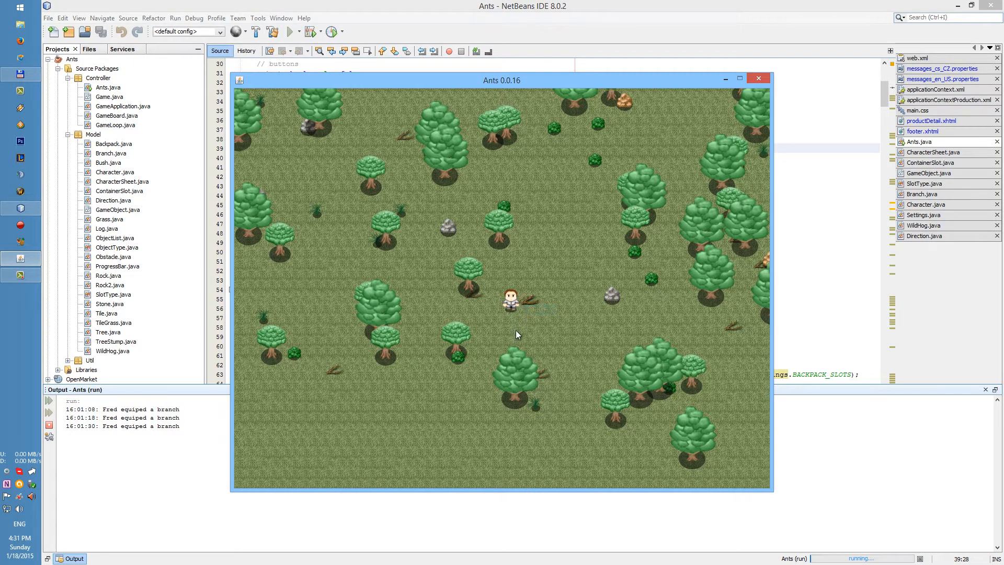
pyautogui.press('Right')
pyautogui.press('Up')
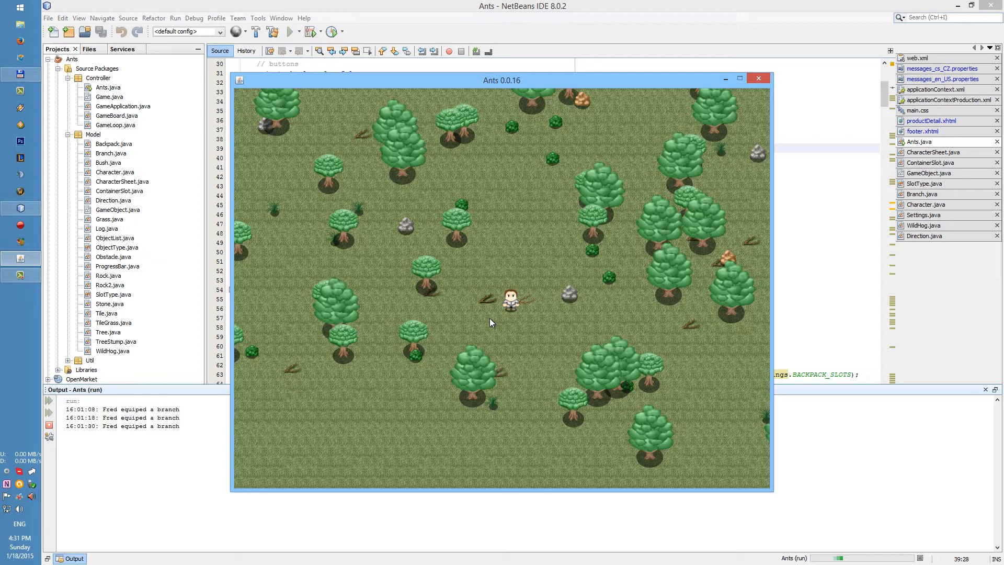
pyautogui.press('i')
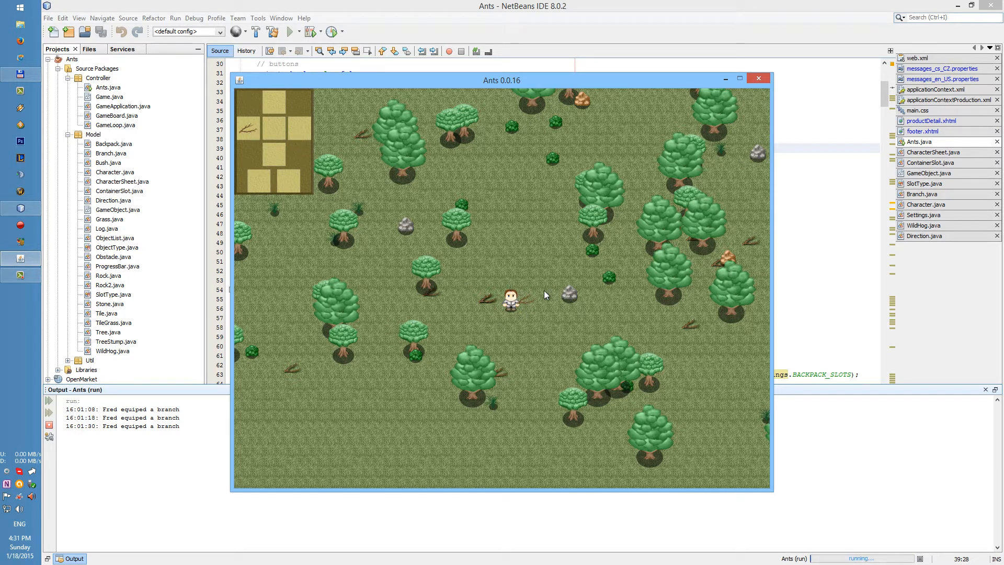
pyautogui.press('Right')
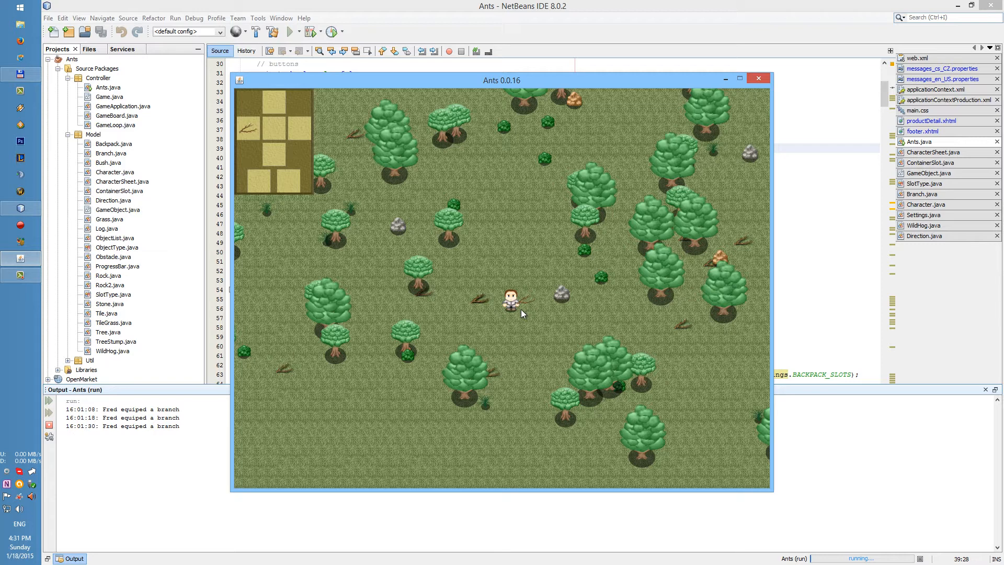
pyautogui.press('Left')
pyautogui.press('i')
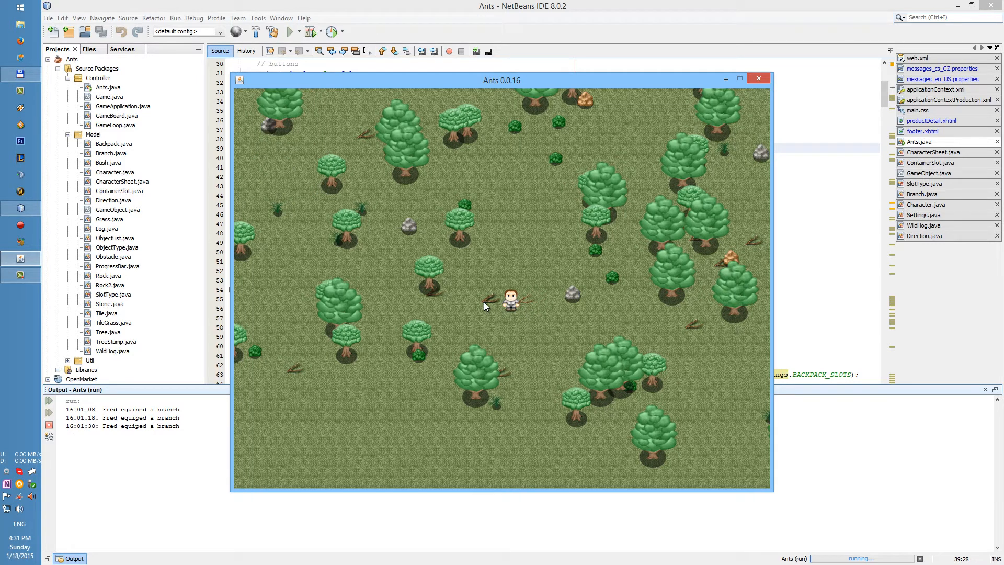
pyautogui.press('i')
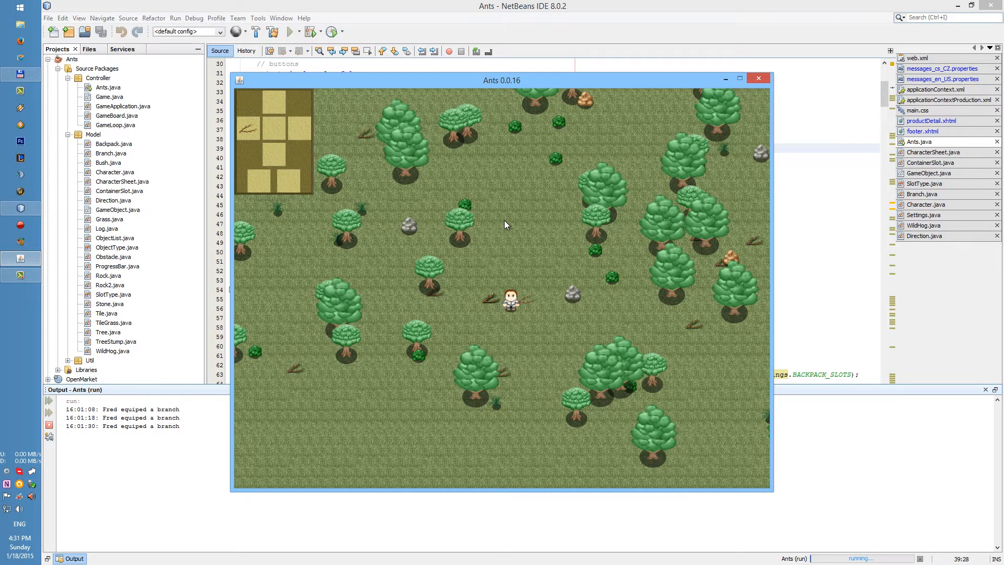
# - Walk the character up to stand next to a second branch
pyautogui.press('Down')
pyautogui.press('Down')
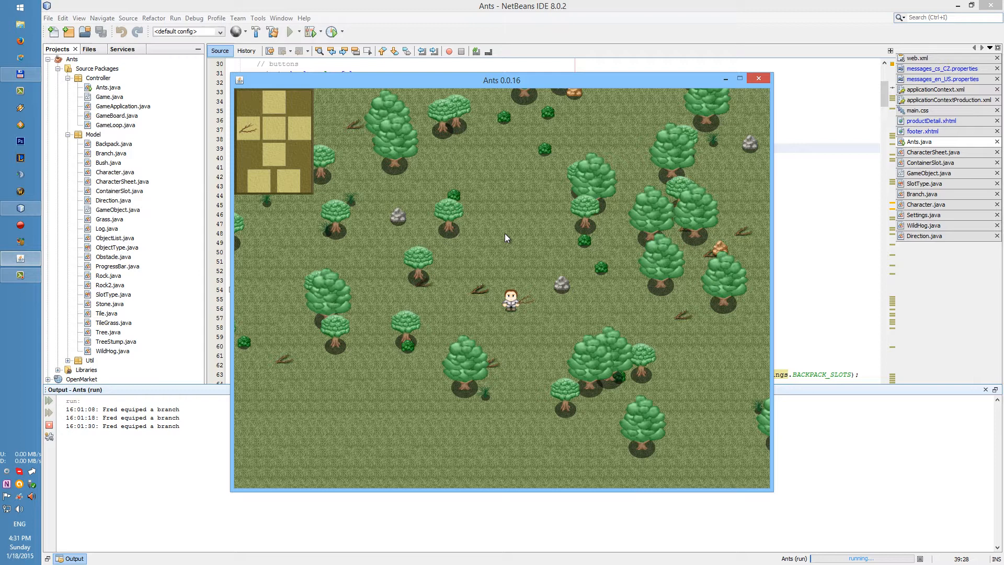
pyautogui.press('Up')
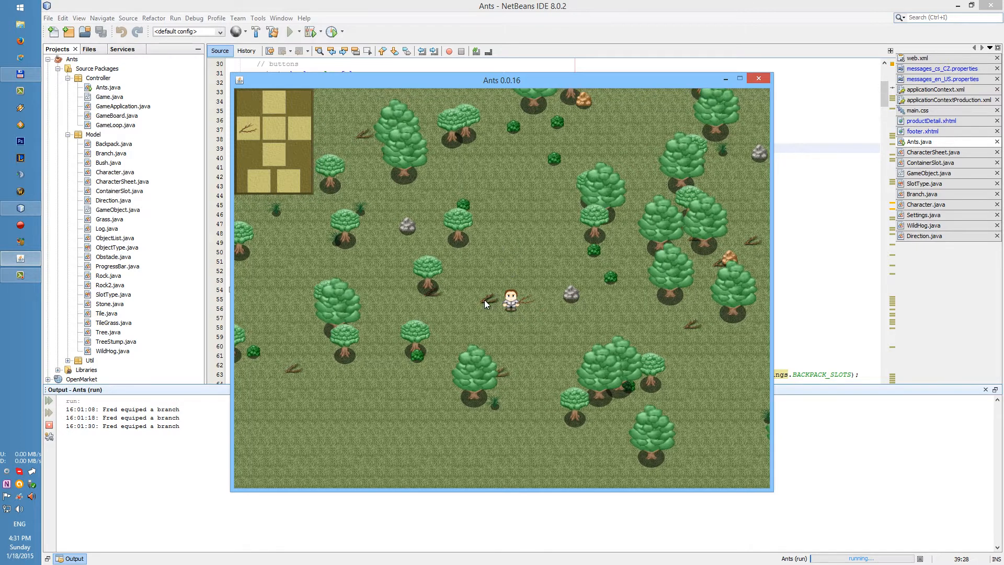
pyautogui.press('Up')
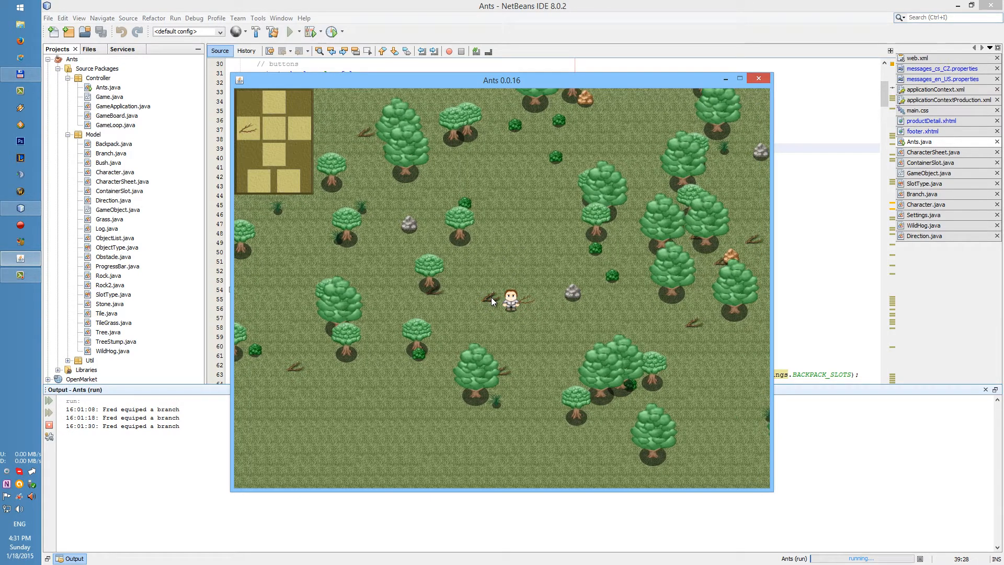
# - Equip the second branch so one is held in each hand, then start moving up
pyautogui.click(498, 303)
pyautogui.press('Up')
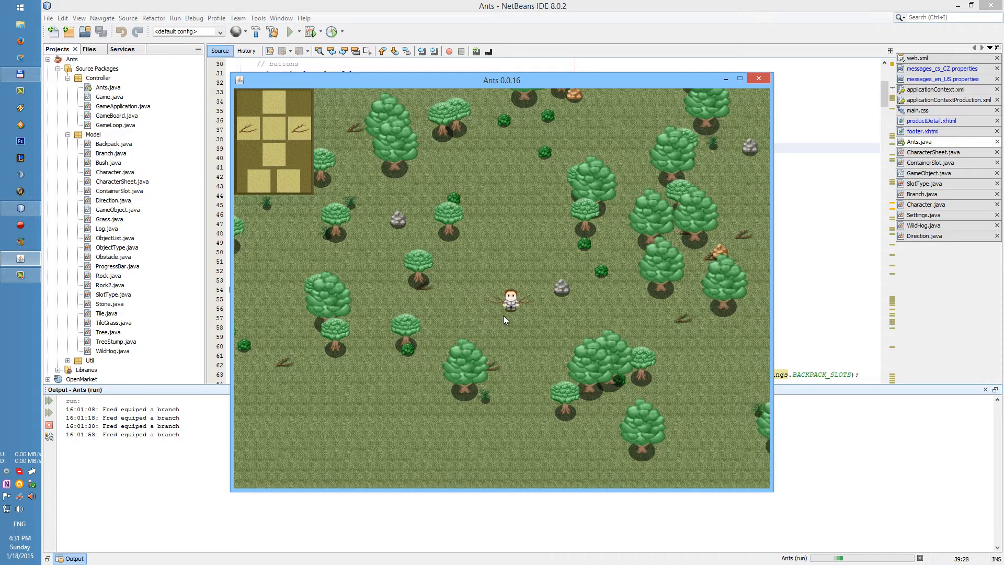
pyautogui.press('Up')
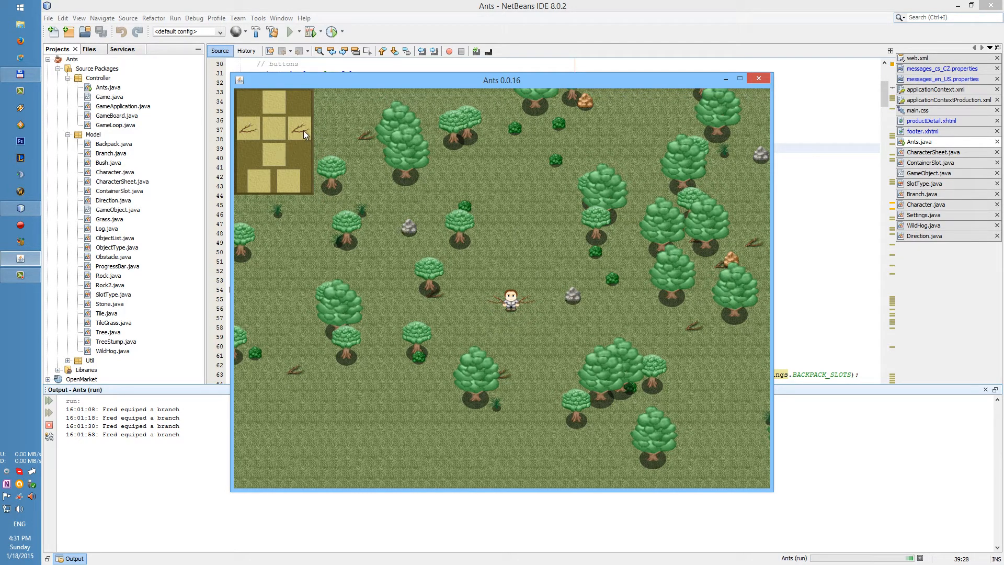
pyautogui.press('Right')
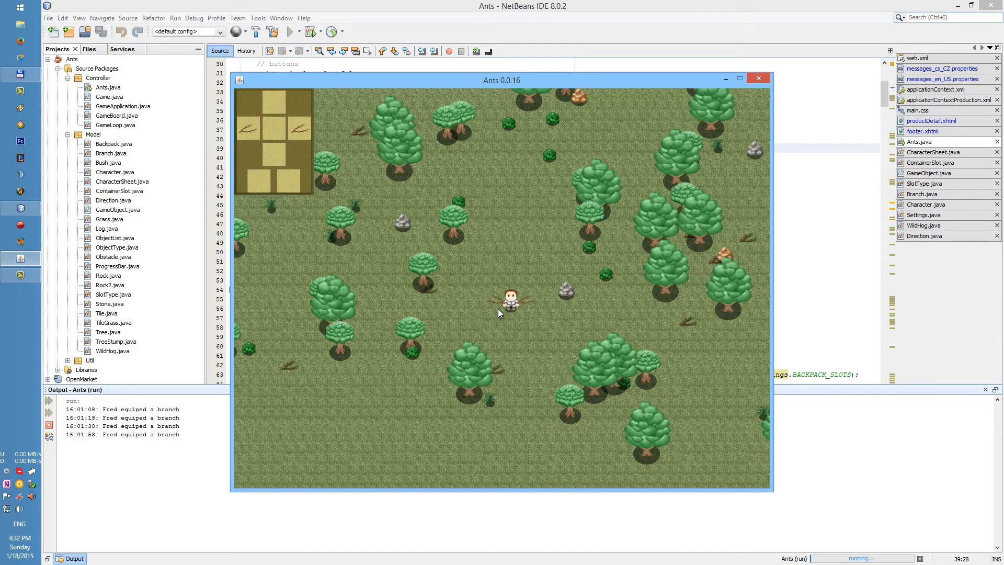
# - Walk the dual-wielding character diagonally up-left through the forest to a new spot
pyautogui.press('Up')
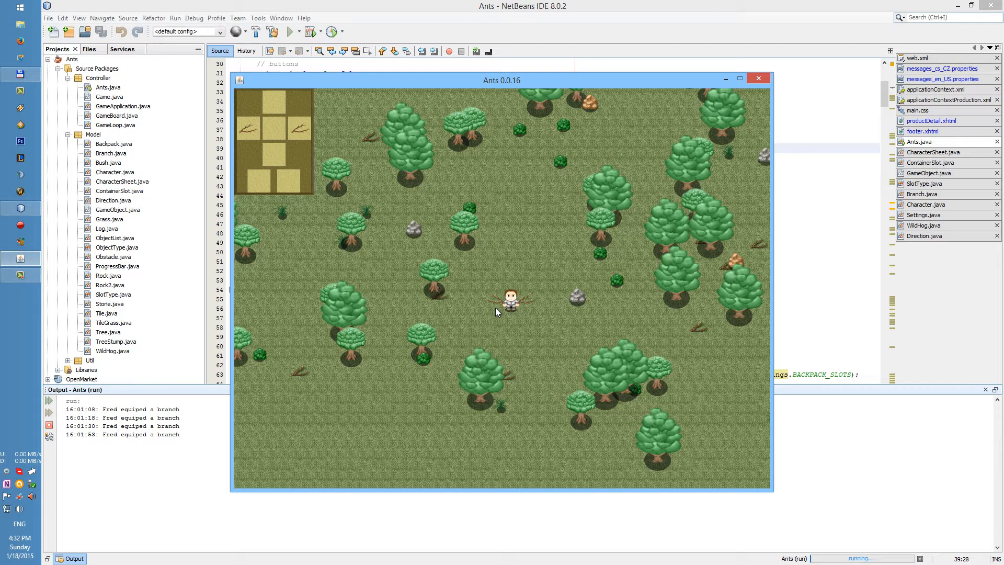
pyautogui.press('Up')
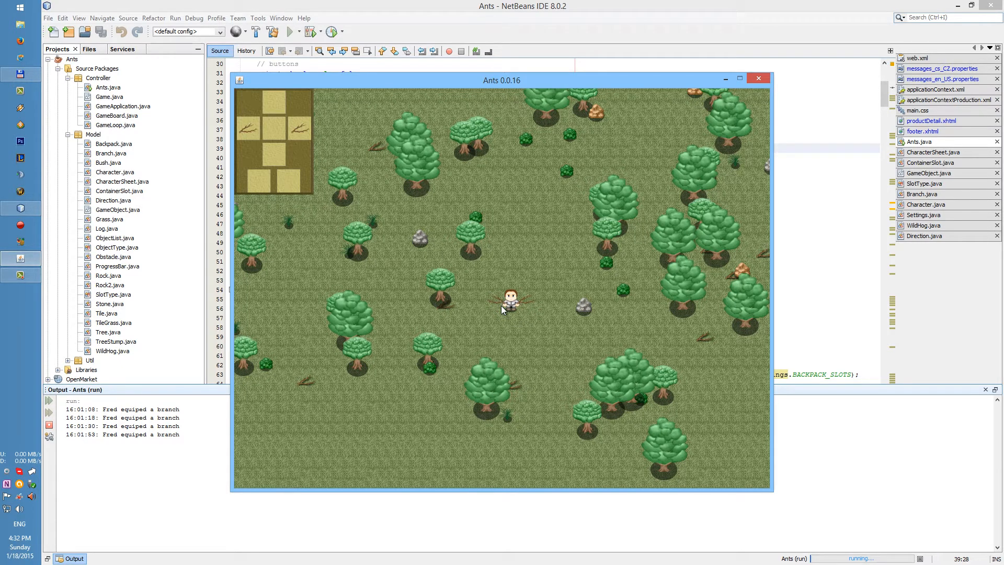
pyautogui.press('Up')
pyautogui.press('Right')
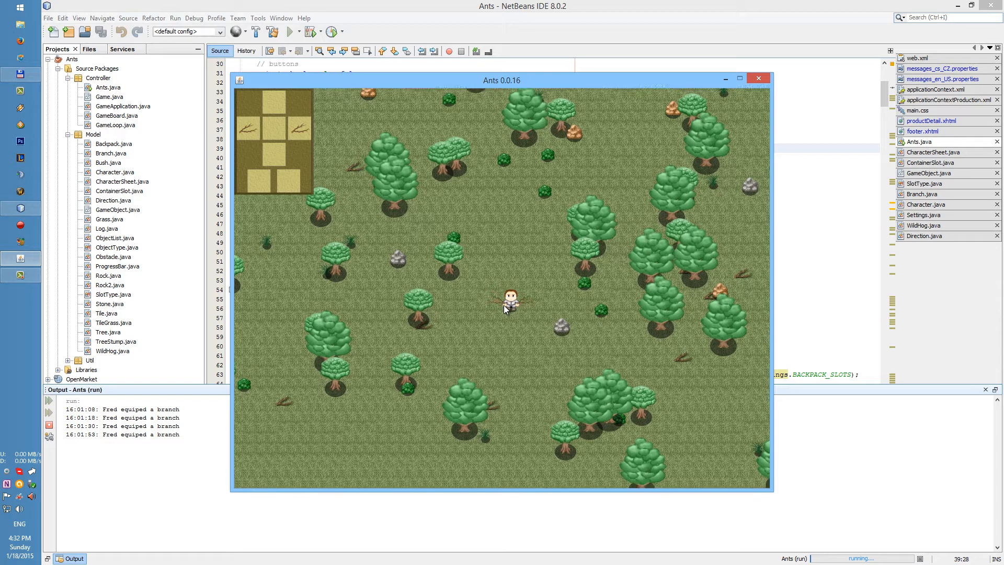
pyautogui.press('Down')
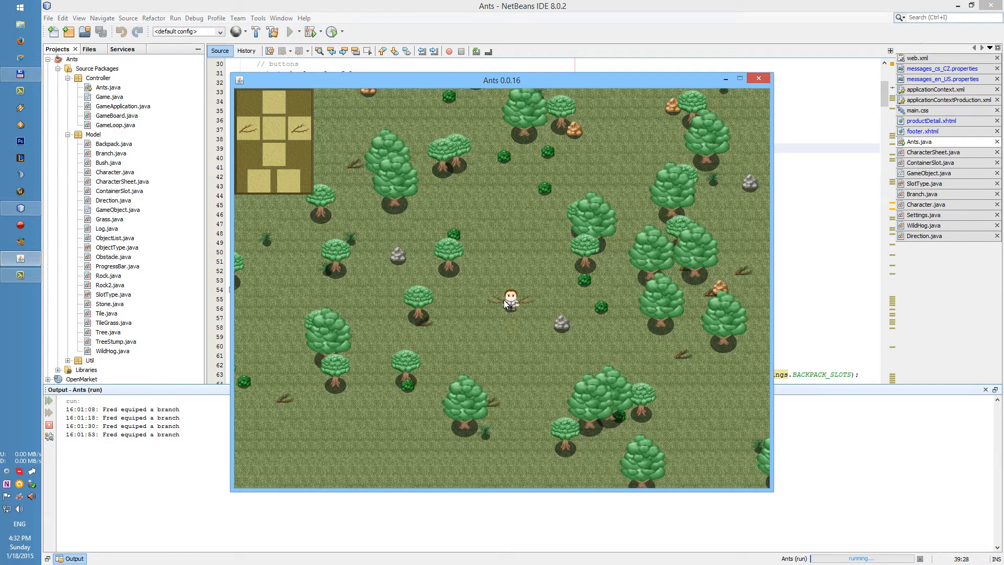
pyautogui.press('Up')
pyautogui.press('Left')
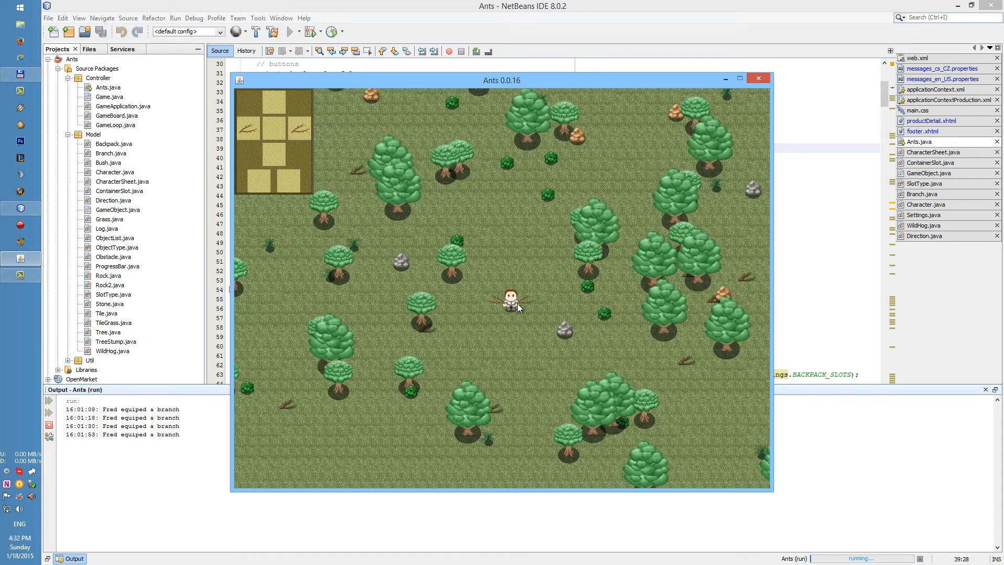
pyautogui.press('Up')
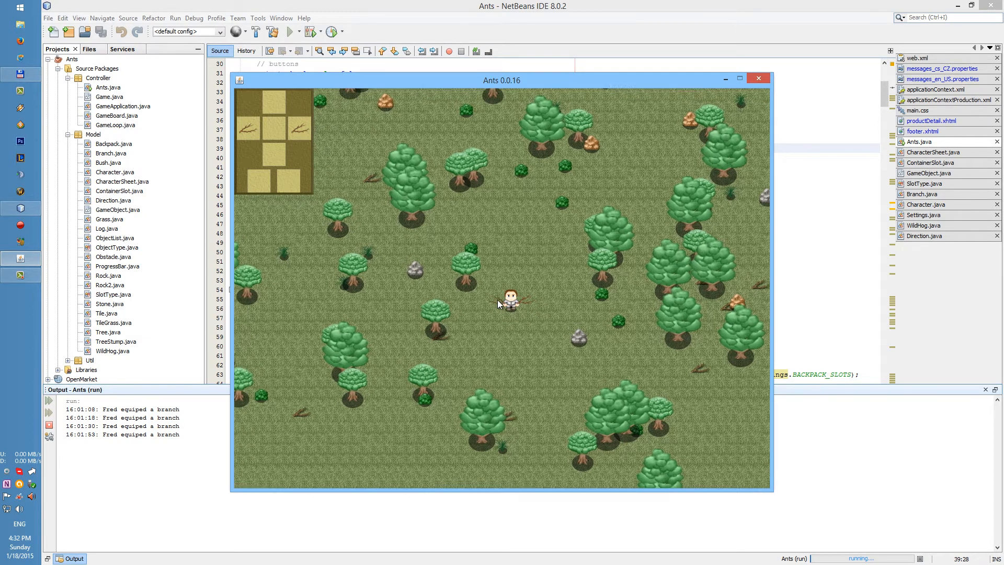
pyautogui.press('Left')
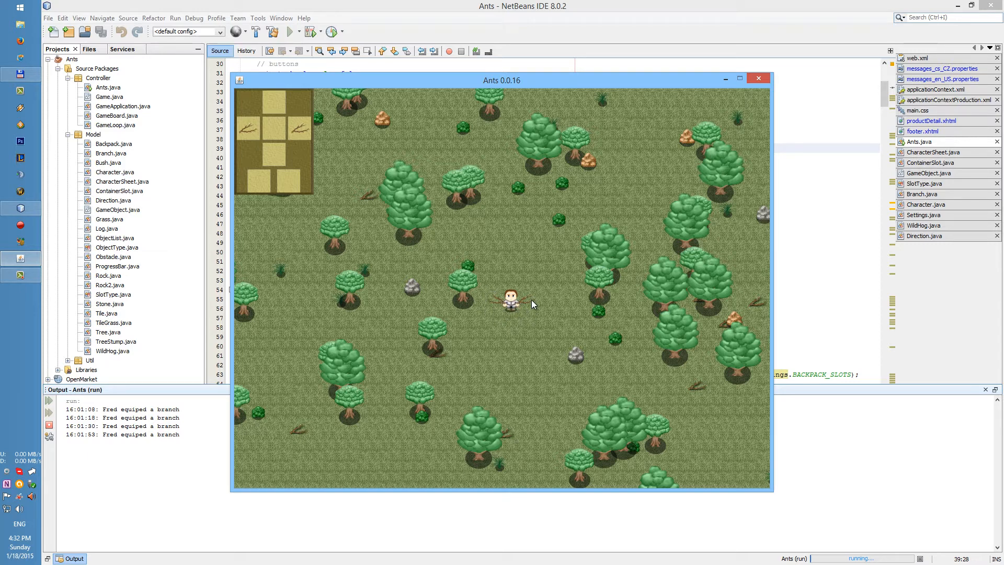
# - March the character up-right through the forest toward the clearing
pyautogui.press('Up')
pyautogui.press('Right')
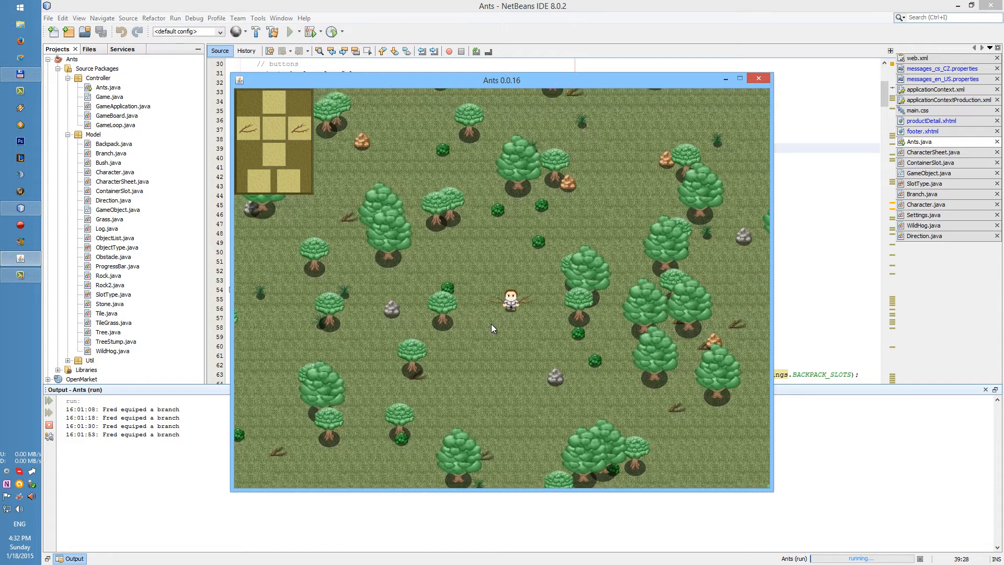
pyautogui.press('Up')
pyautogui.press('Right')
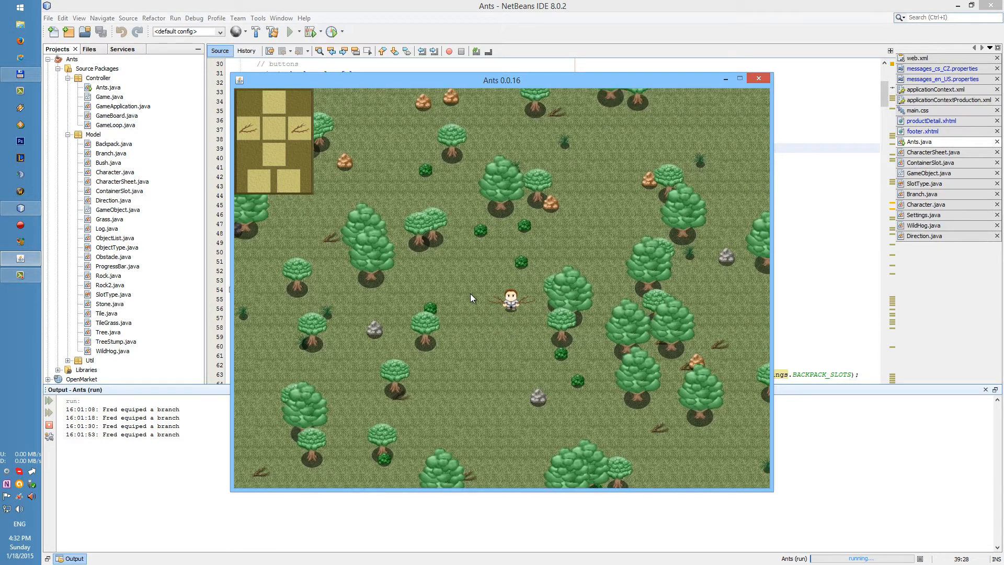
pyautogui.press('Up')
pyautogui.press('Left')
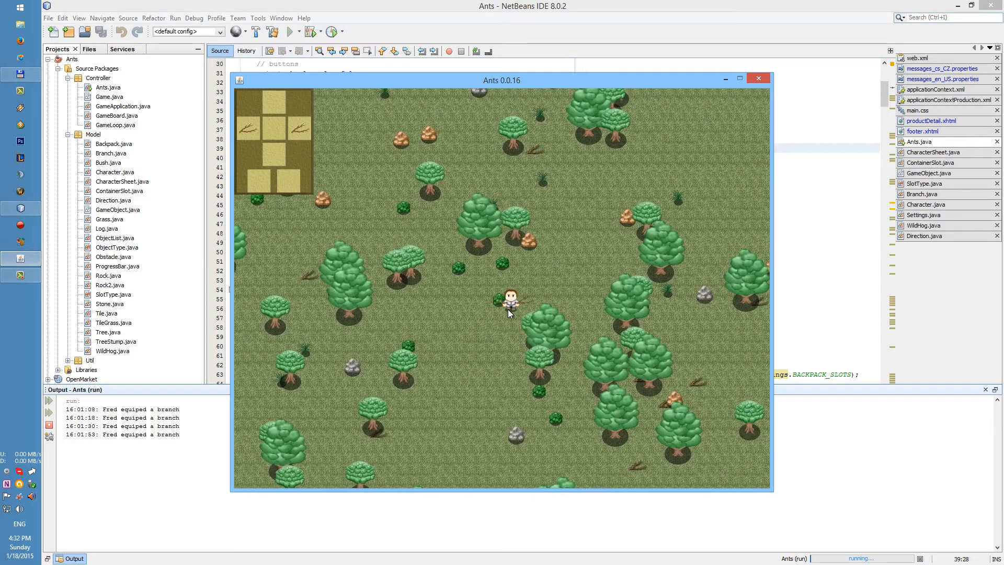
pyautogui.press('Right')
pyautogui.press('Right')
pyautogui.press('Up')
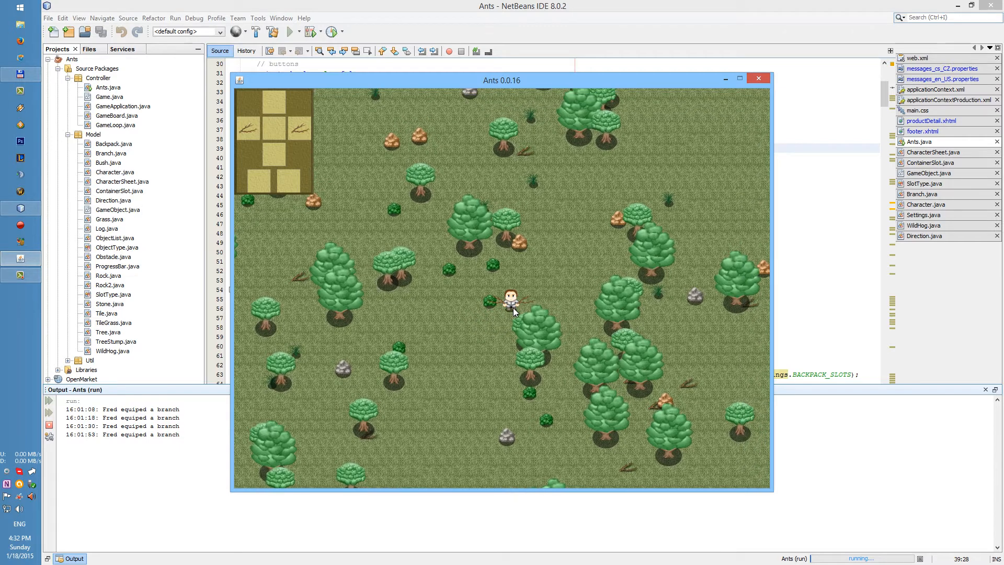
pyautogui.press('Up')
# - Cross the clearing heading up-right, hiding the inventory panel with i along the way
pyautogui.press('Up')
pyautogui.press('Right')
pyautogui.press('Up')
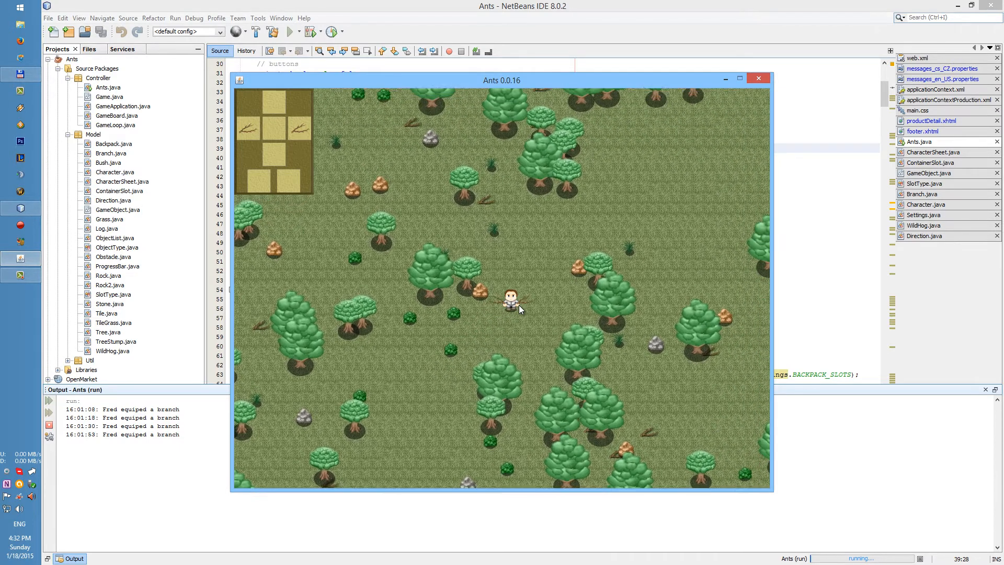
pyautogui.press('Right')
pyautogui.press('Up')
pyautogui.press('Right')
pyautogui.press('i')
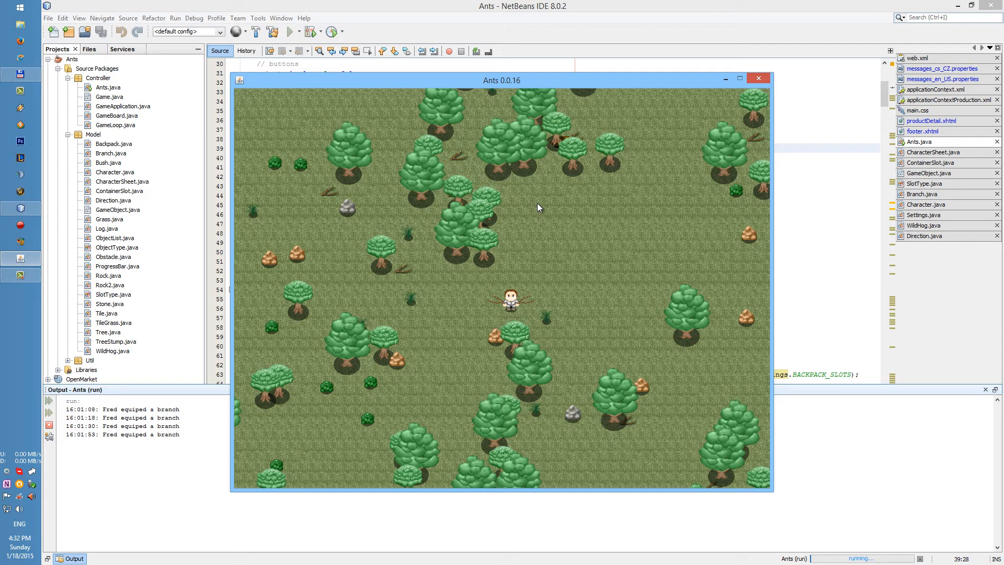
pyautogui.press('Up')
pyautogui.press('Up')
pyautogui.press('Right')
pyautogui.press('Up')
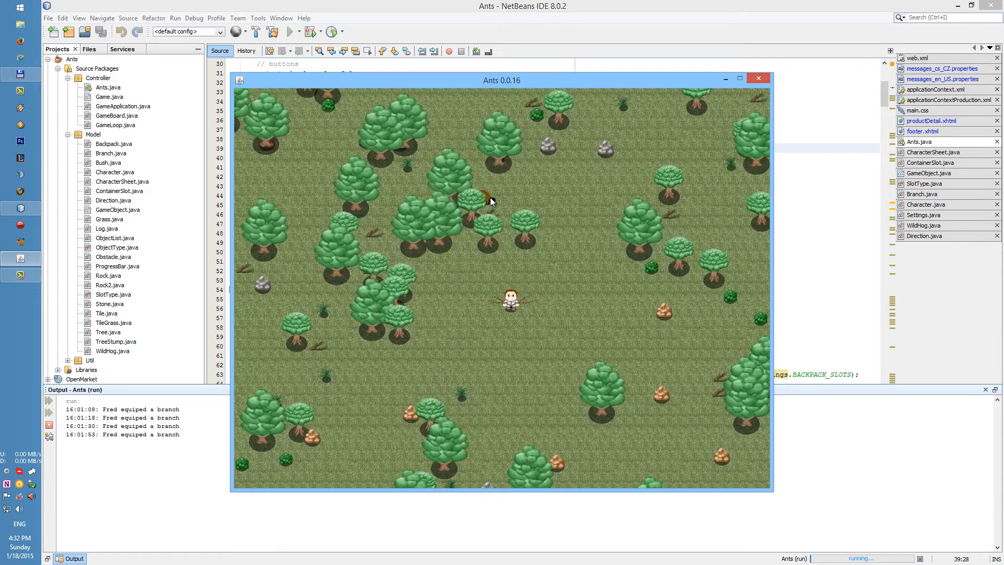
pyautogui.press('Right')
pyautogui.press('Up')
pyautogui.press('Right')
pyautogui.press('Up')
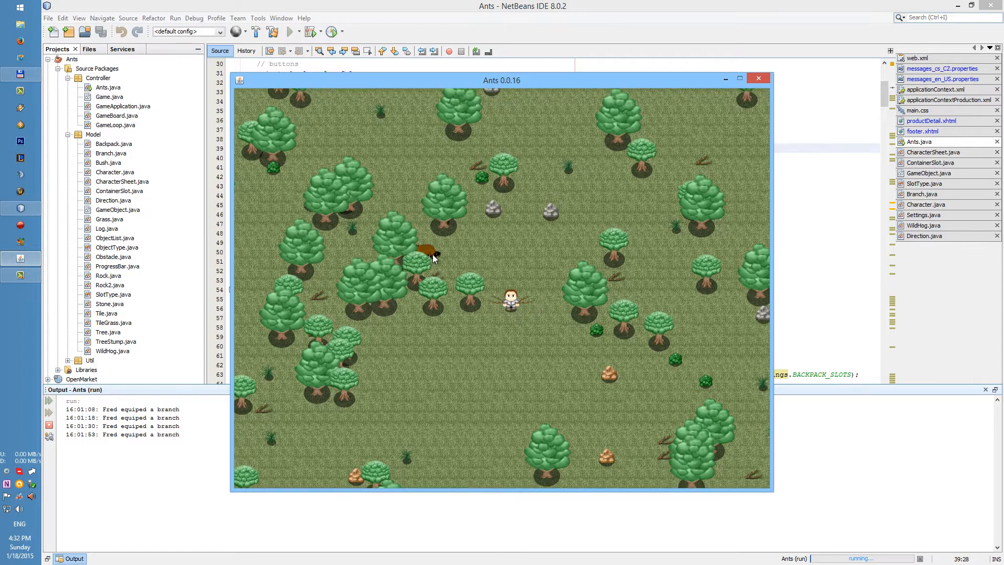
# - Step up tile by tile until the character stands right next to the wild hog
pyautogui.press('Up')
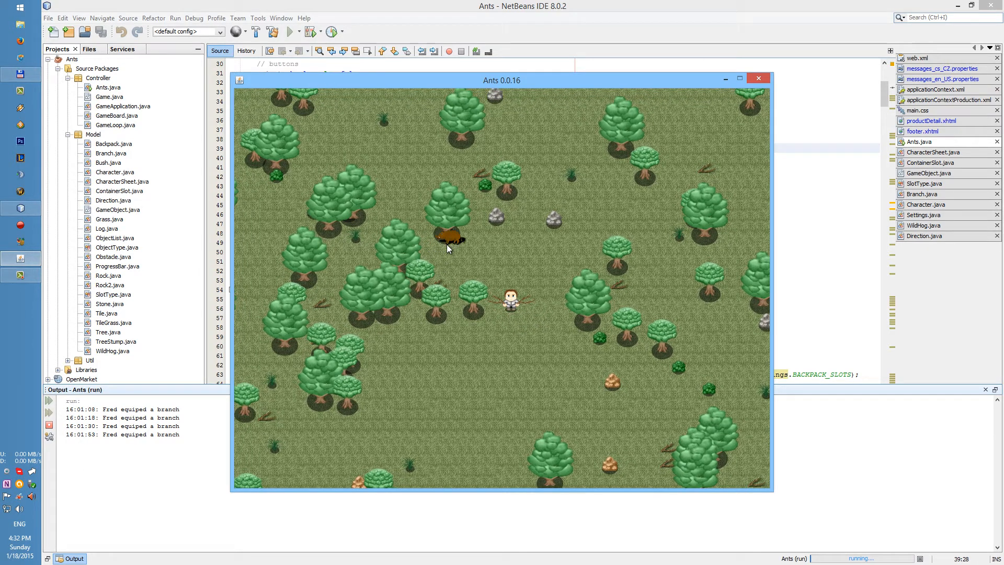
pyautogui.press('Up')
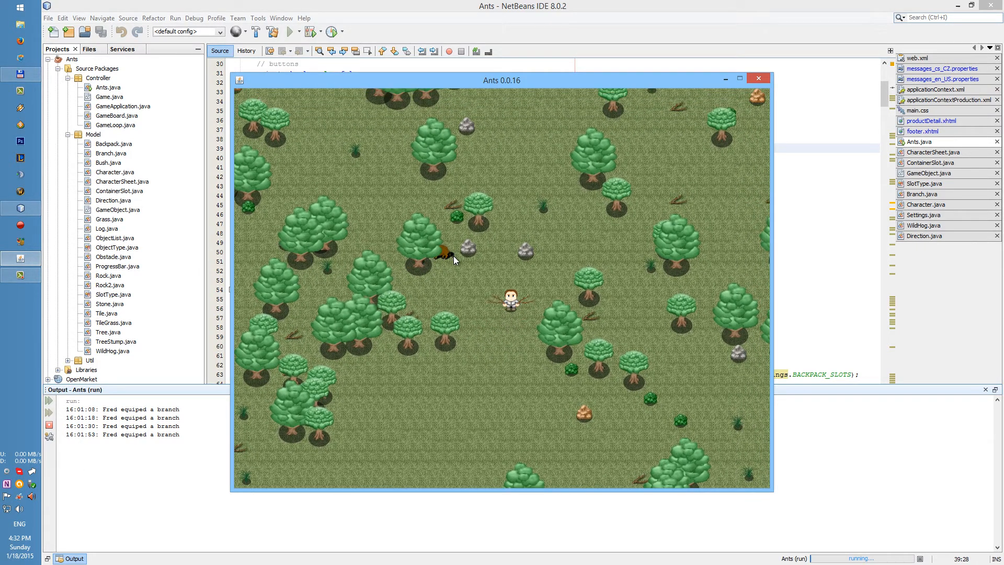
pyautogui.press('Up')
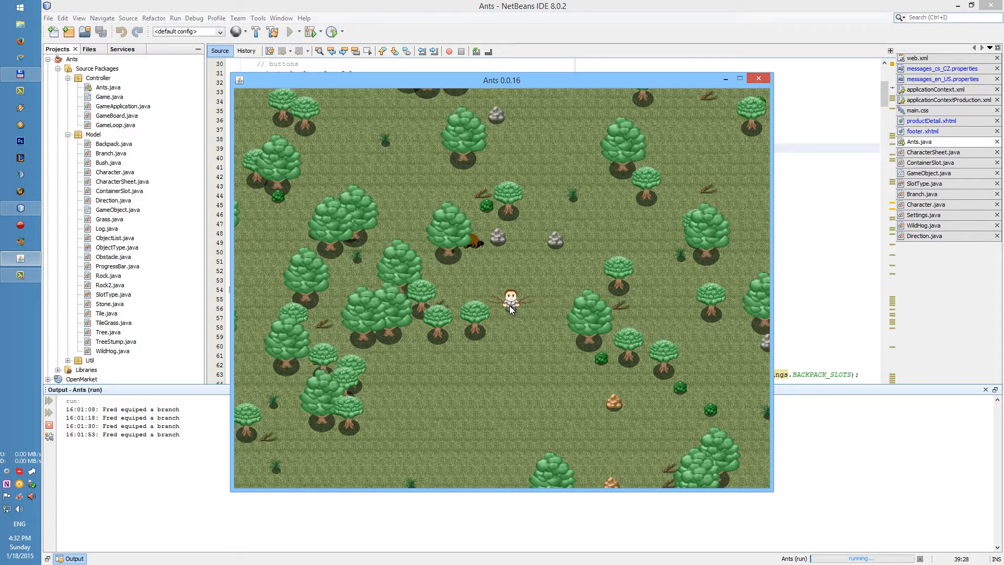
pyautogui.press('Left')
pyautogui.press('Up')
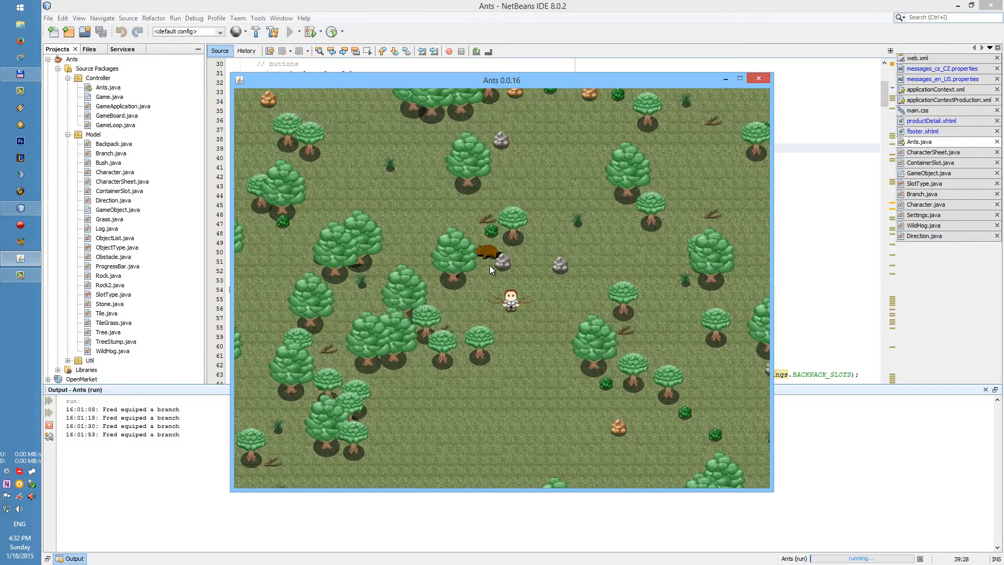
pyautogui.press('Right')
pyautogui.press('Up')
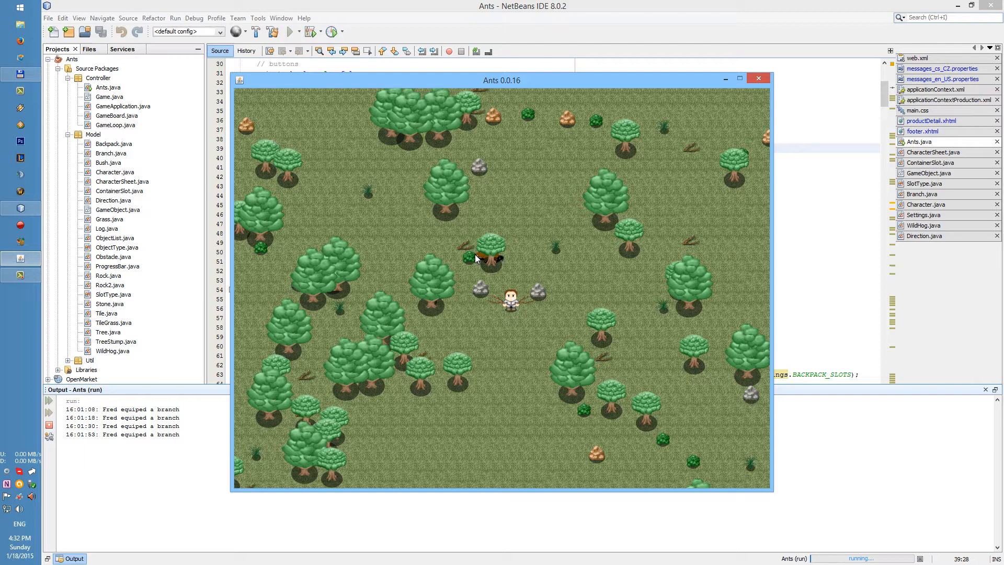
pyautogui.press('Down')
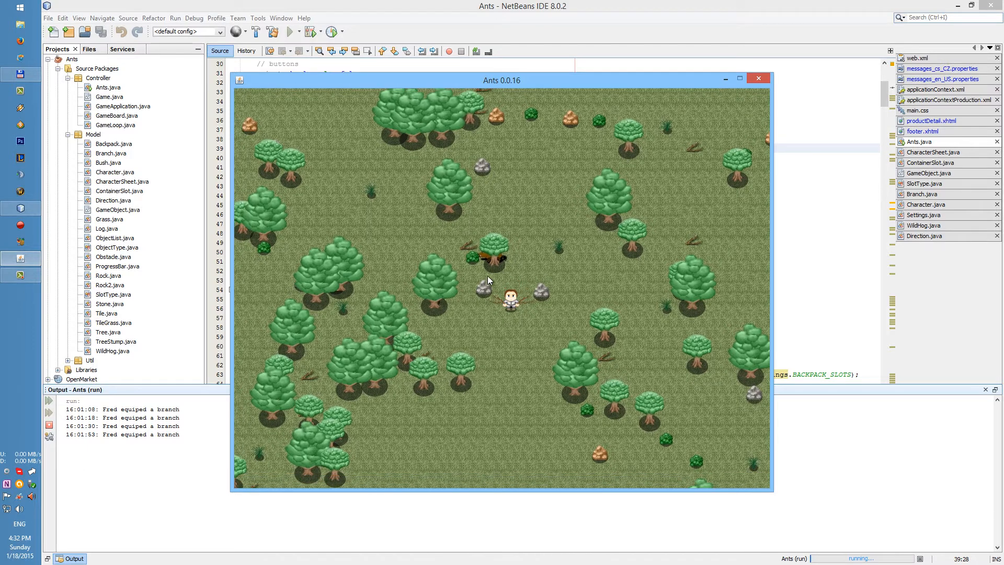
# - Follow the wandering hog up and to the left, then back up-right toward it
pyautogui.press('Up')
pyautogui.press('Left')
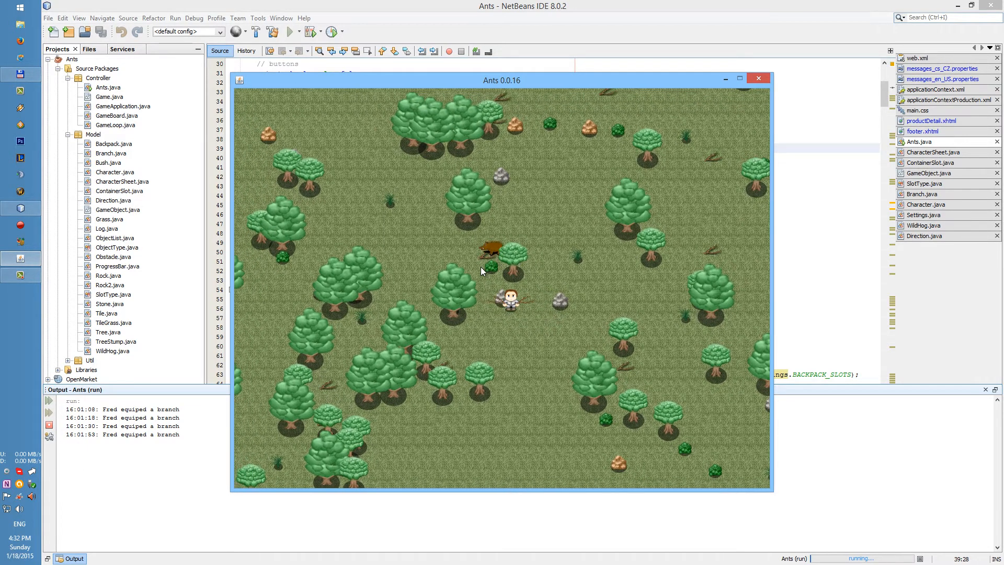
pyautogui.press('Left')
pyautogui.press('Left')
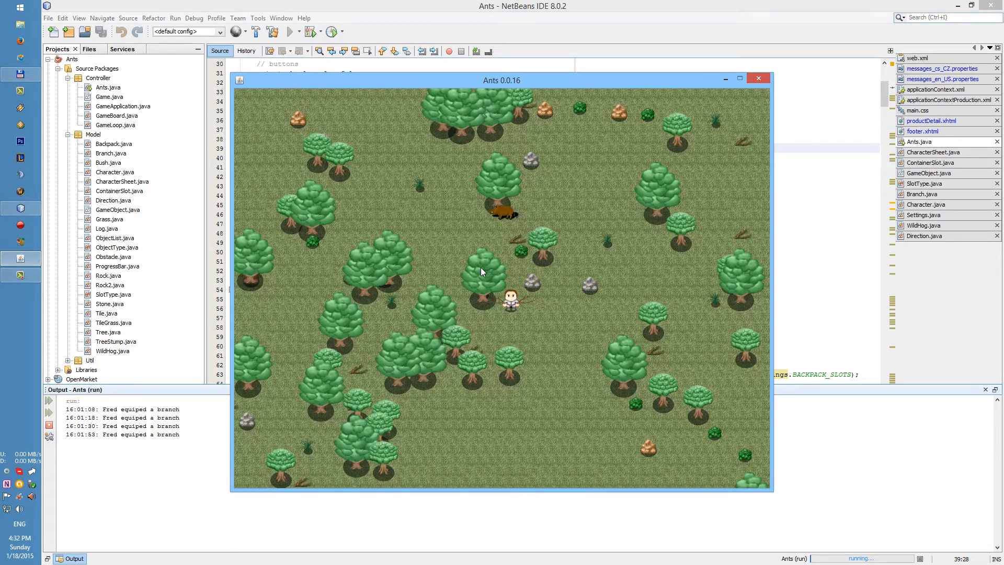
pyautogui.press('Up')
pyautogui.press('Left')
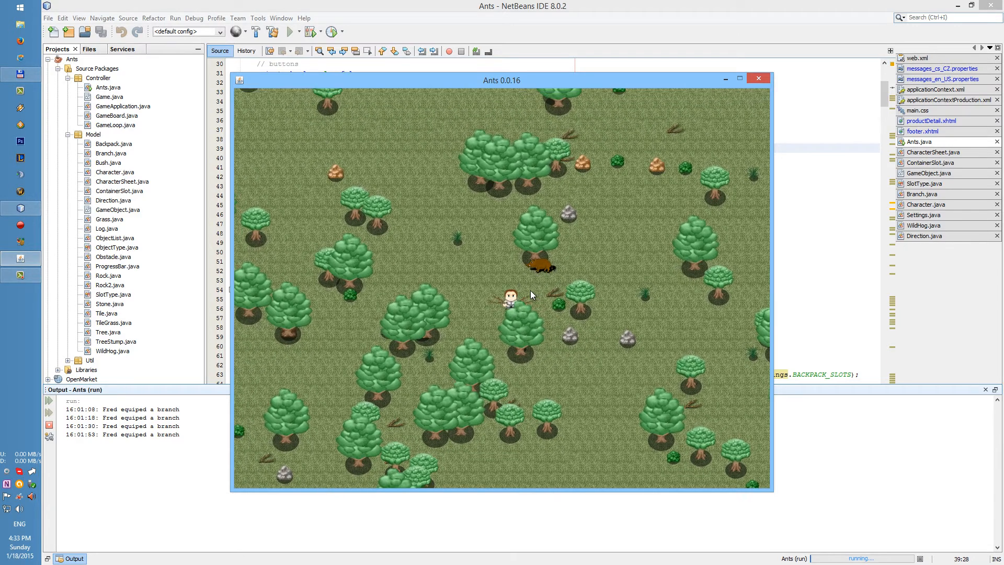
pyautogui.press('Up')
pyautogui.press('Left')
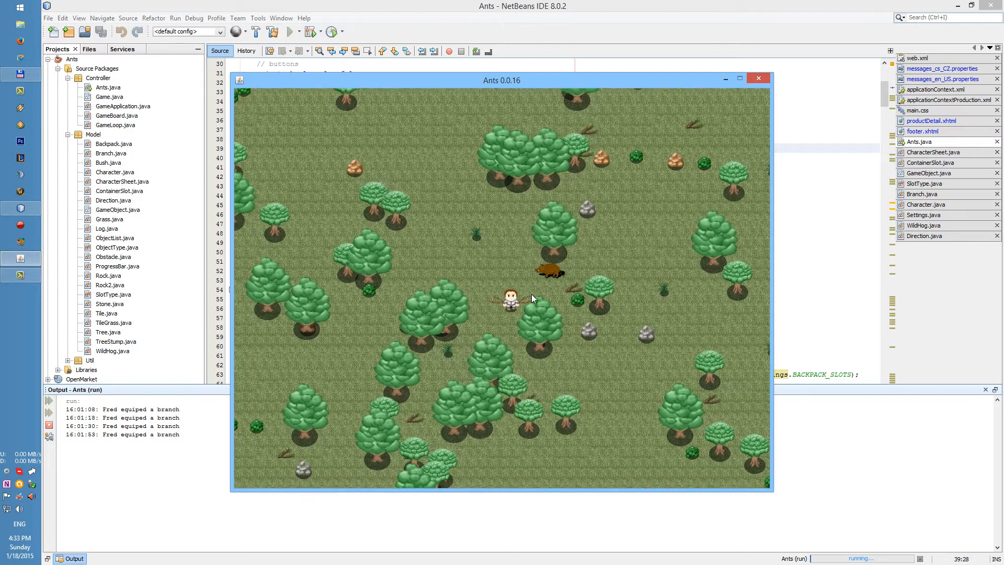
pyautogui.press('Down')
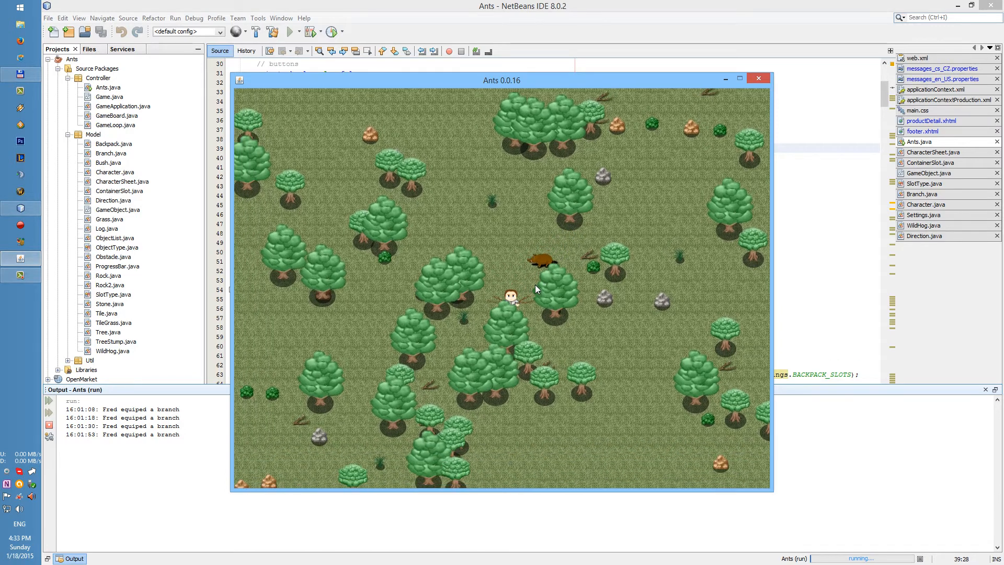
pyautogui.press('Up')
pyautogui.press('Right')
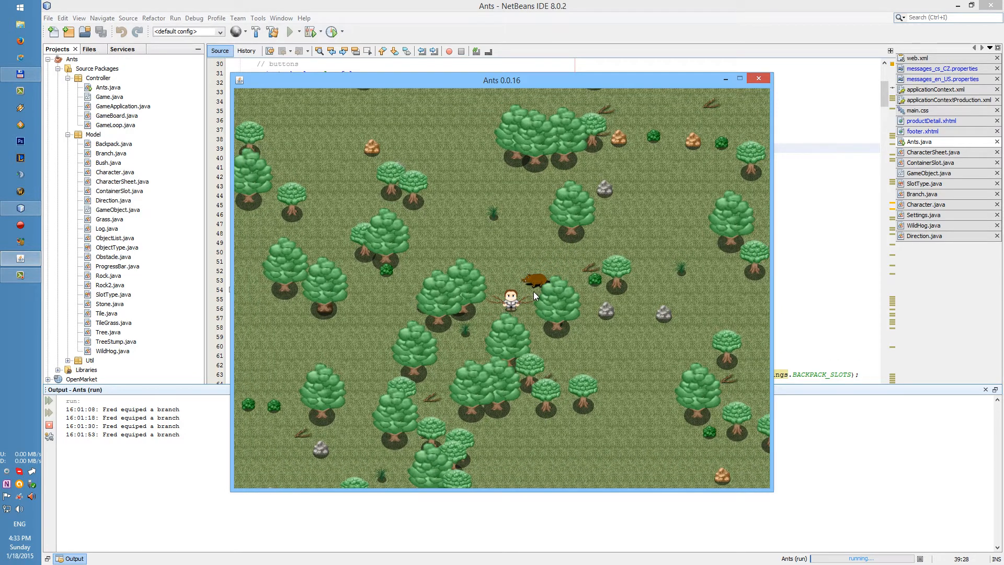
# - Drift down-right and then down-left, staying close beside the hog
pyautogui.press('Down')
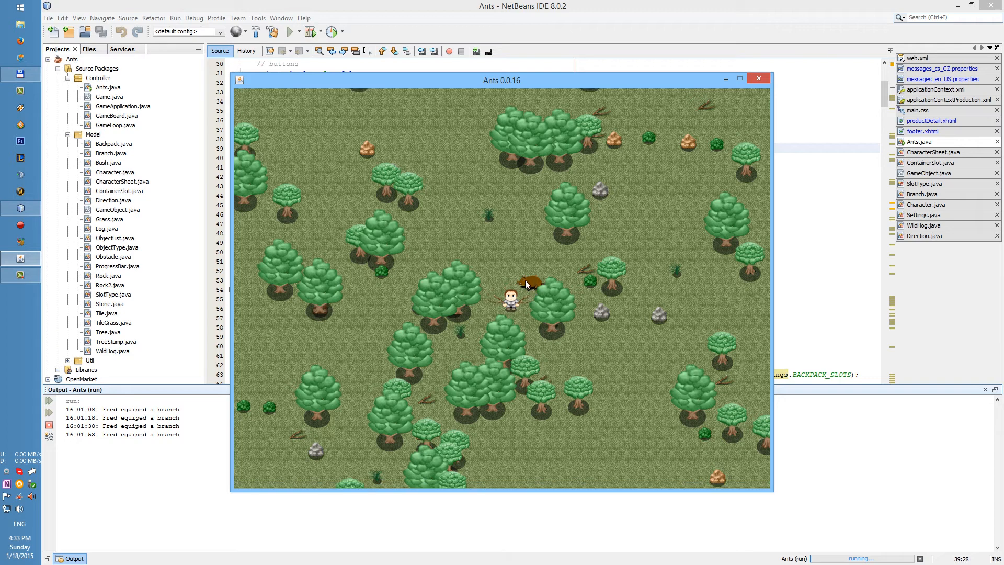
pyautogui.press('Down')
pyautogui.press('Right')
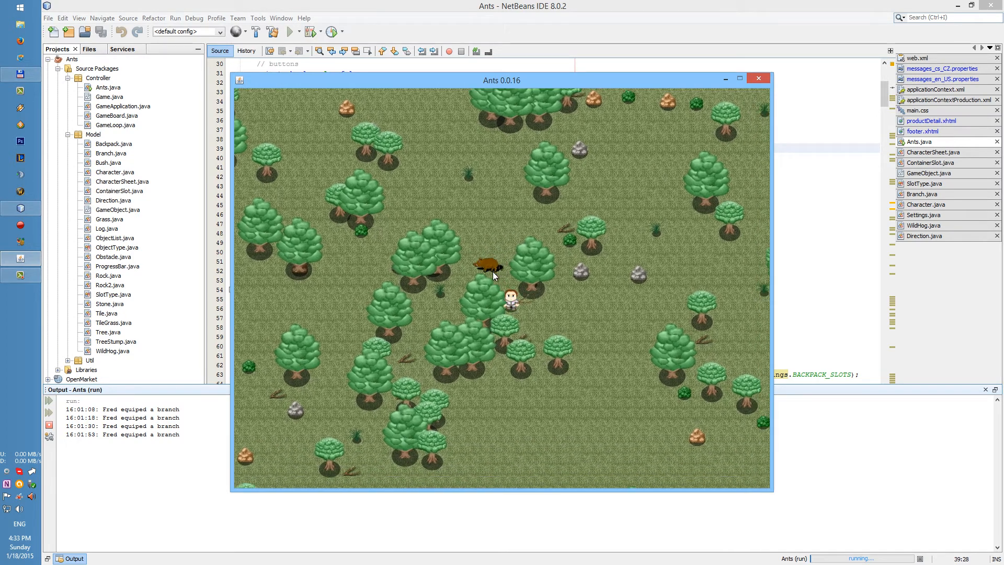
pyautogui.press('Down')
pyautogui.press('Right')
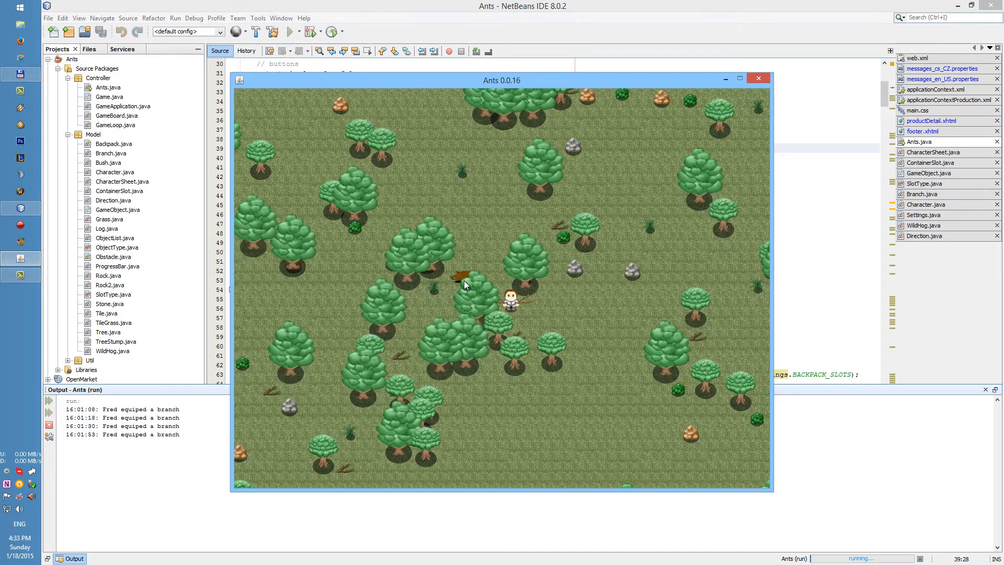
pyautogui.press('Left')
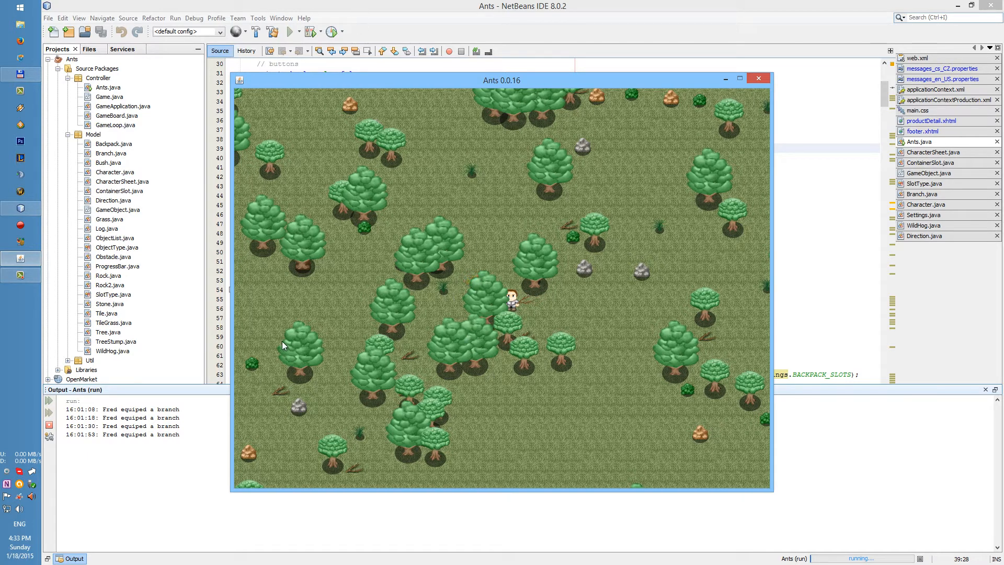
pyautogui.press('Right')
pyautogui.press('Right')
pyautogui.press('Right')
pyautogui.press('Down')
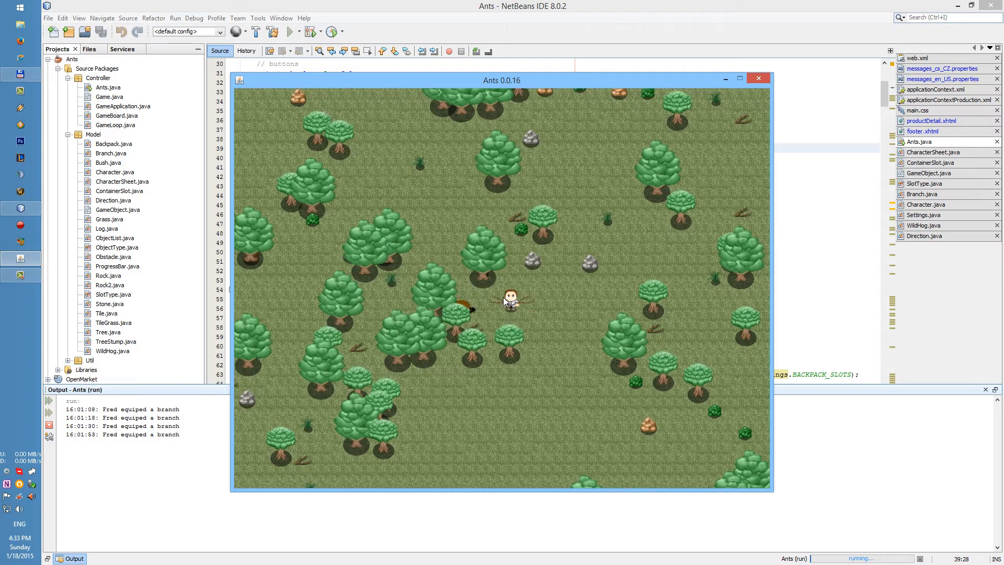
pyautogui.press('Left')
pyautogui.press('Down')
pyautogui.press('Left')
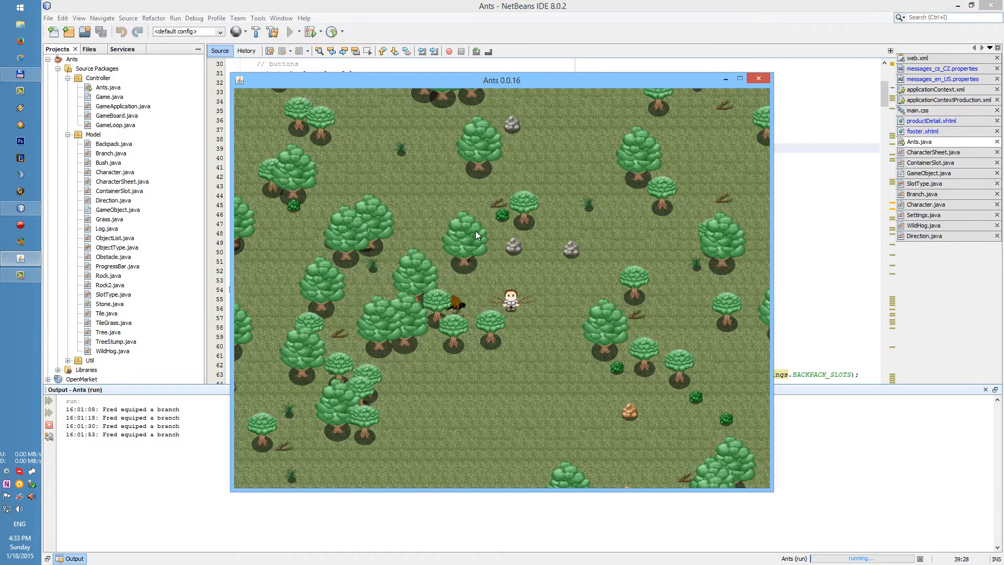
# - Roam down-right across the clearing with small up-left corrections, keeping the hog in view
pyautogui.press('Down')
pyautogui.press('Right')
pyautogui.press('Right')
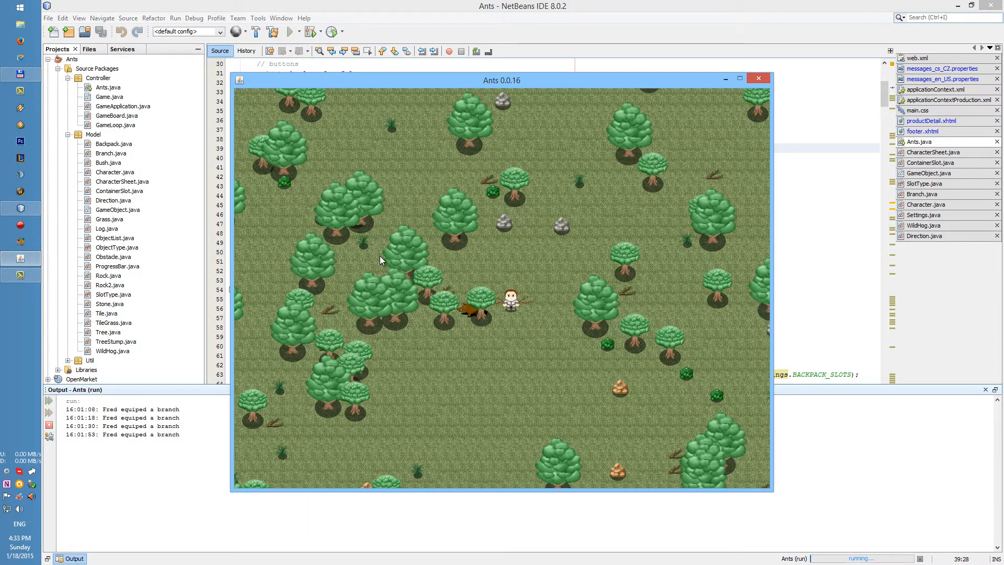
pyautogui.press('Down')
pyautogui.press('Right')
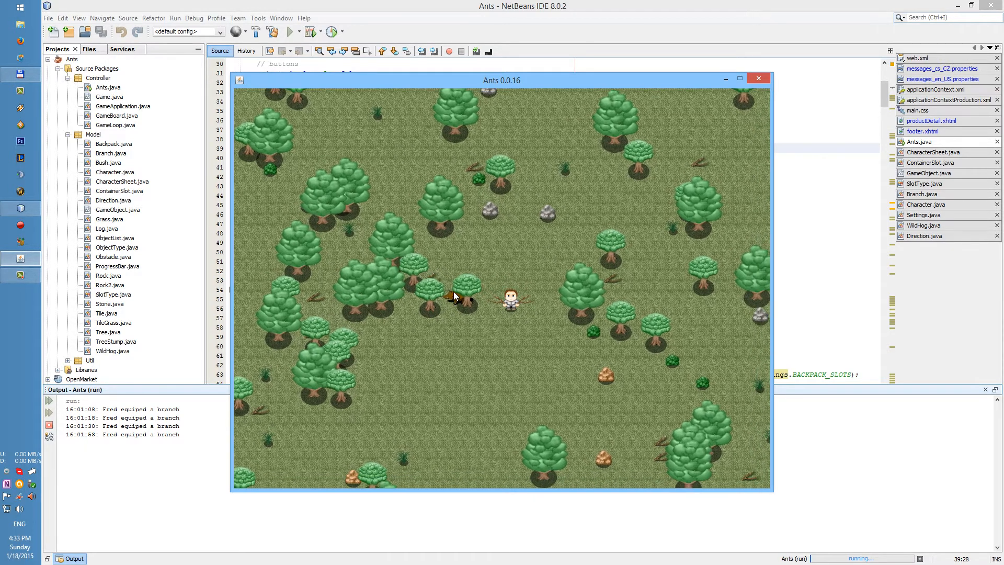
pyautogui.press('Up')
pyautogui.press('Left')
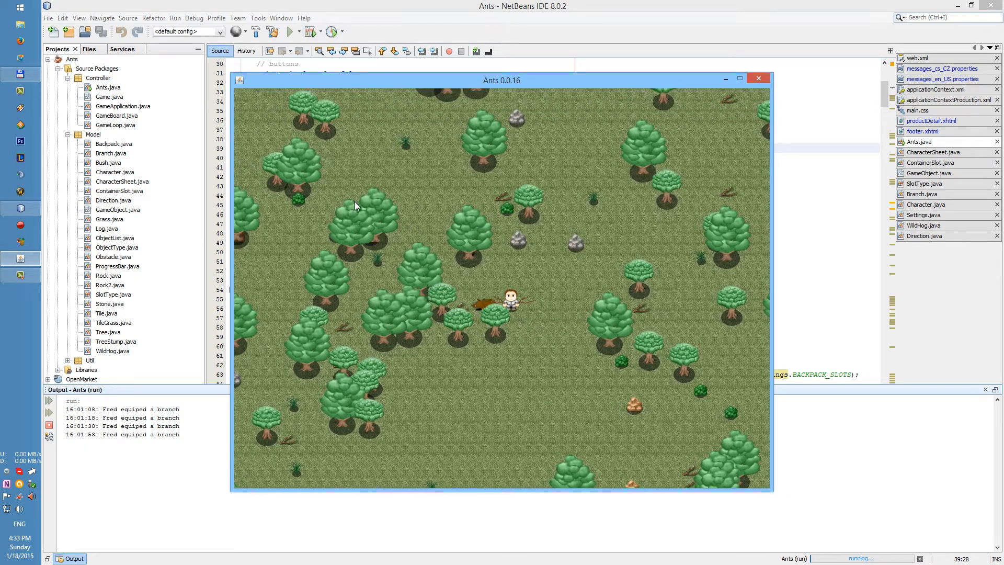
pyautogui.press('Right')
pyautogui.press('Down')
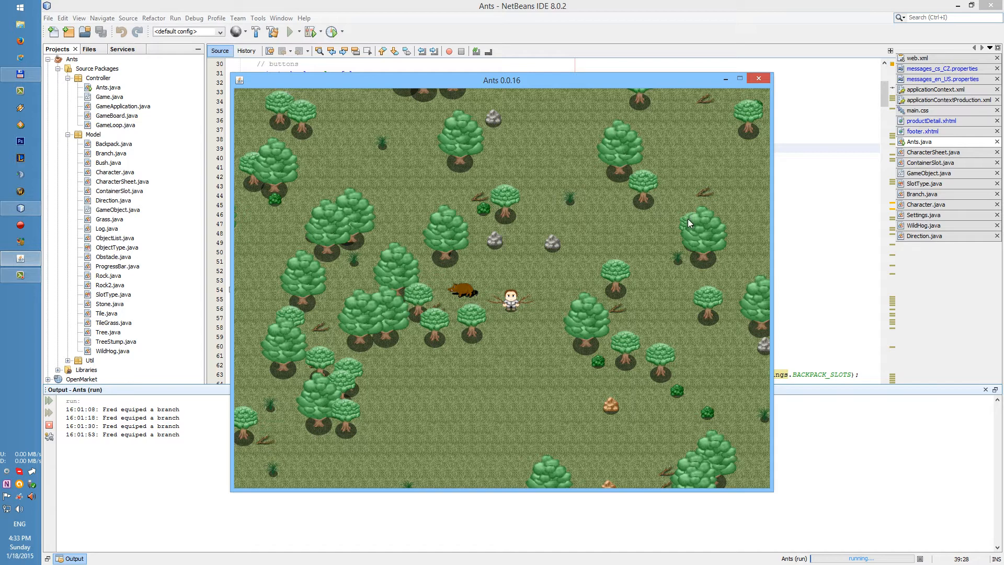
pyautogui.press('Down')
pyautogui.press('Right')
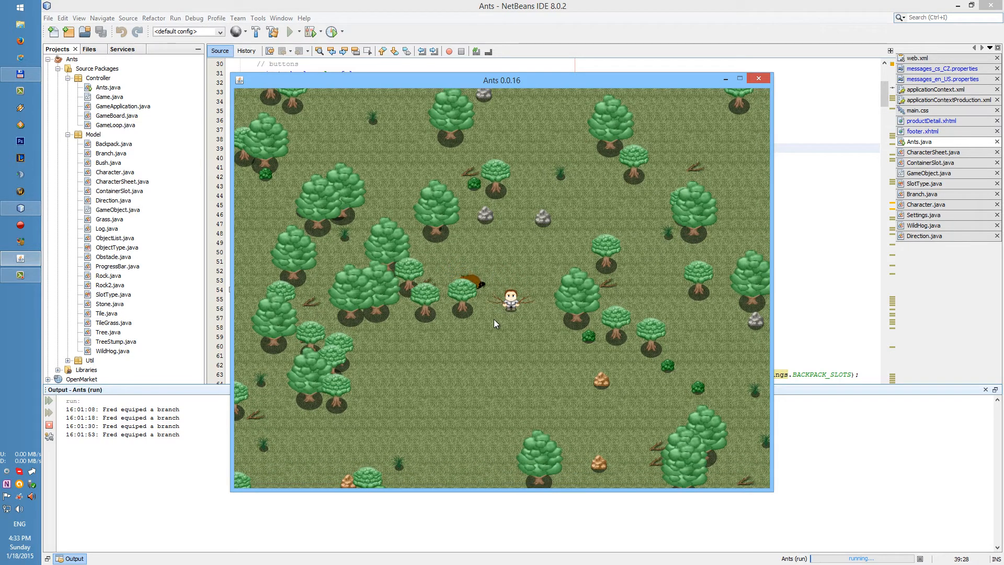
pyautogui.press('Down')
pyautogui.press('Down')
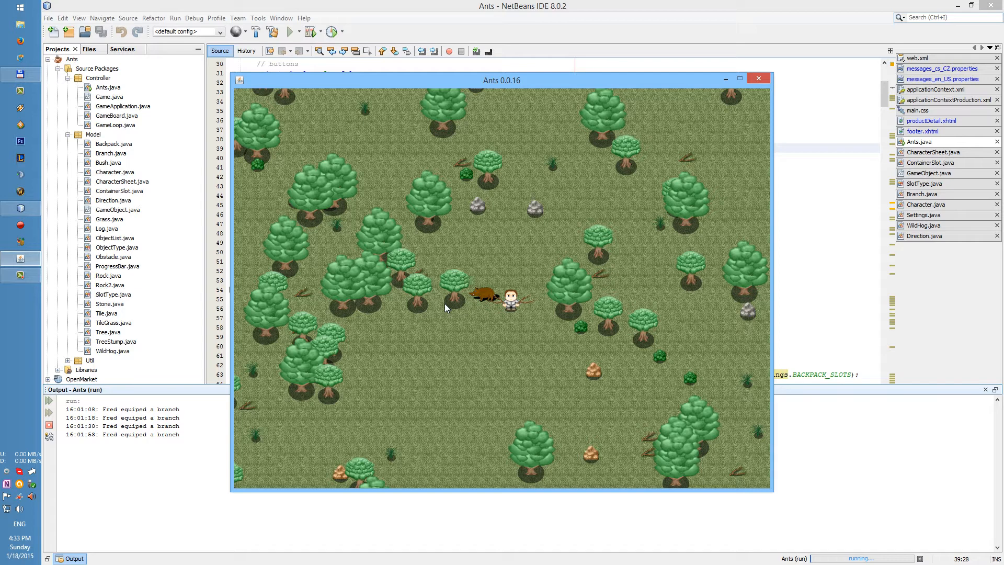
# - Walk downward past the hog and loop back up-left through the clearing
pyautogui.press('Down')
pyautogui.press('Down')
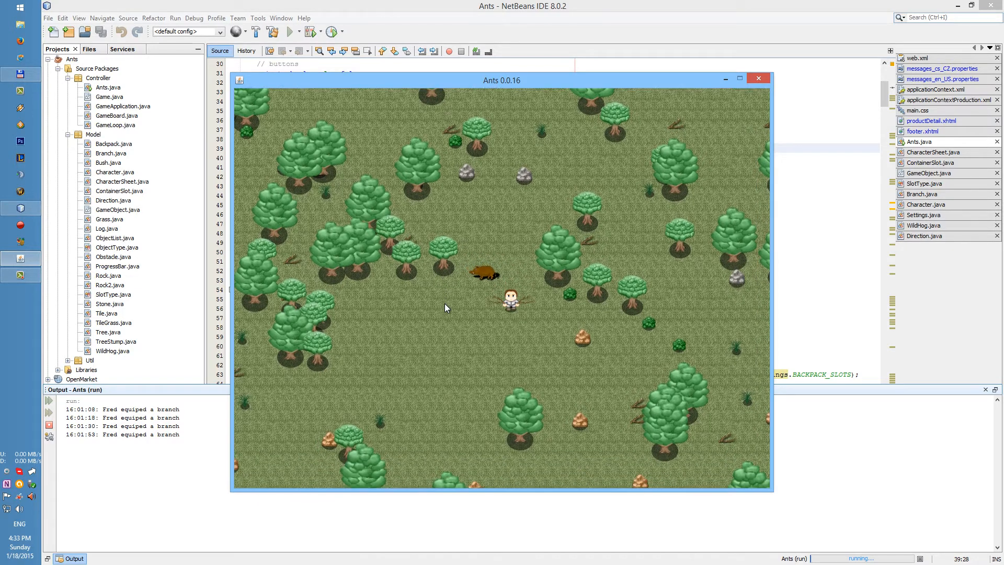
pyautogui.press('Down')
pyautogui.press('Left')
pyautogui.press('Down')
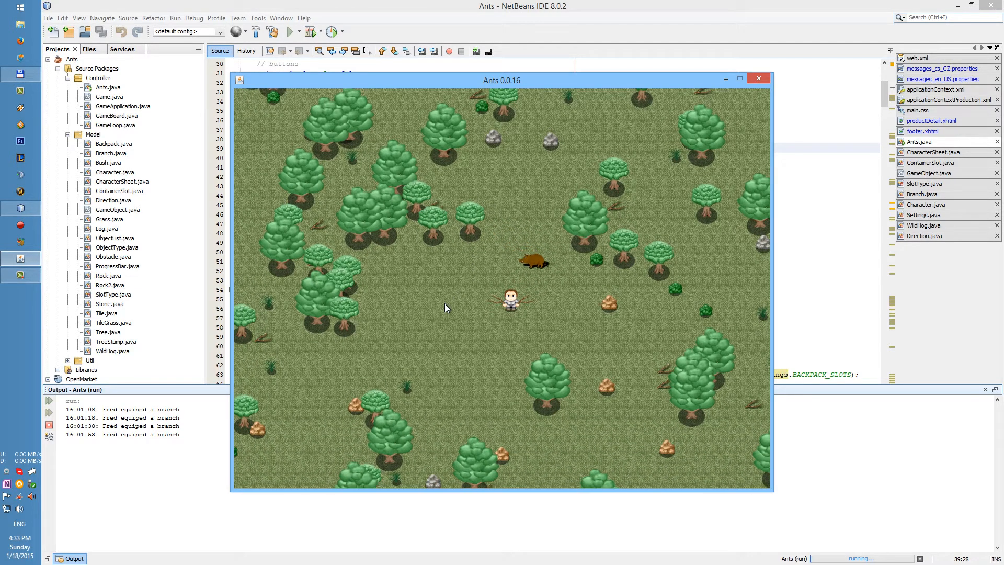
pyautogui.press('Up')
pyautogui.press('Up')
pyautogui.press('Left')
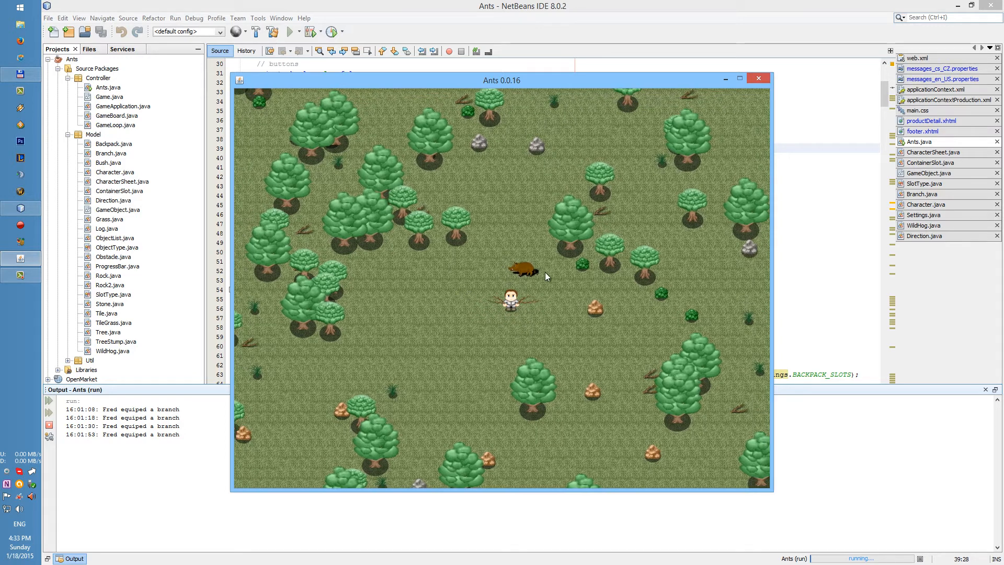
pyautogui.press('Up')
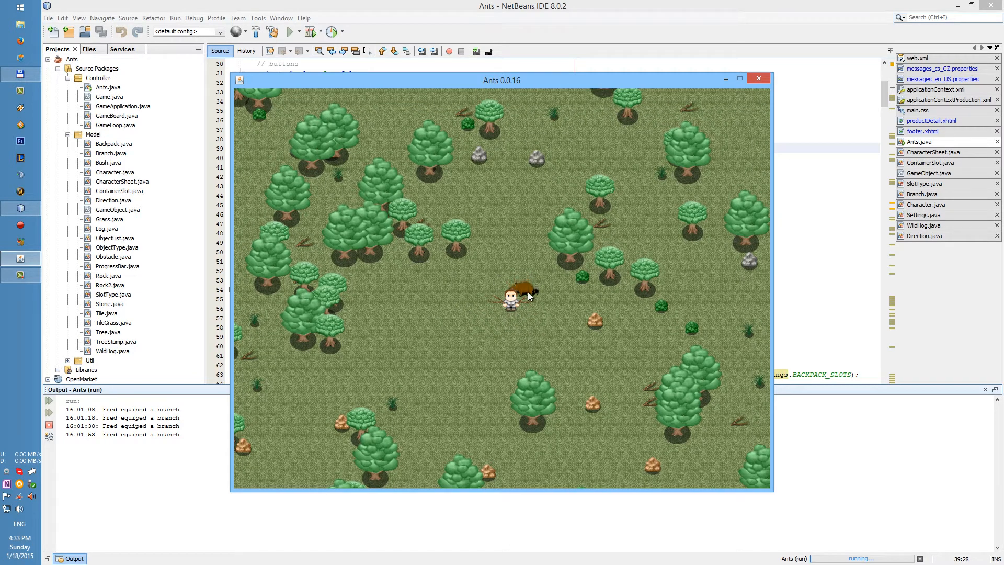
# - Zigzag the character down-left and down-right while the hog wanders nearby
pyautogui.press('Down')
pyautogui.press('Left')
pyautogui.press('Down')
pyautogui.press('Right')
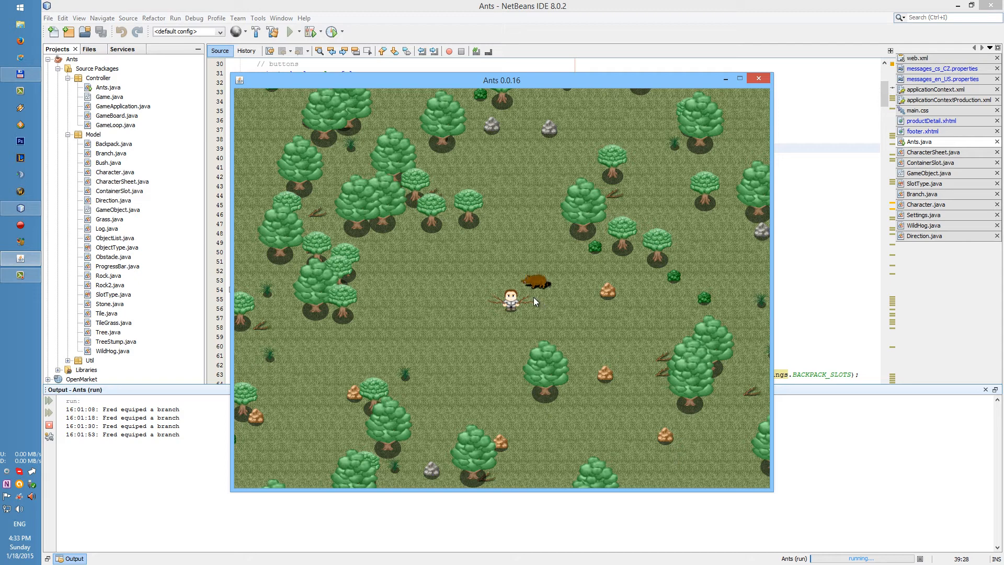
pyautogui.press('Down')
pyautogui.press('Down')
pyautogui.press('Left')
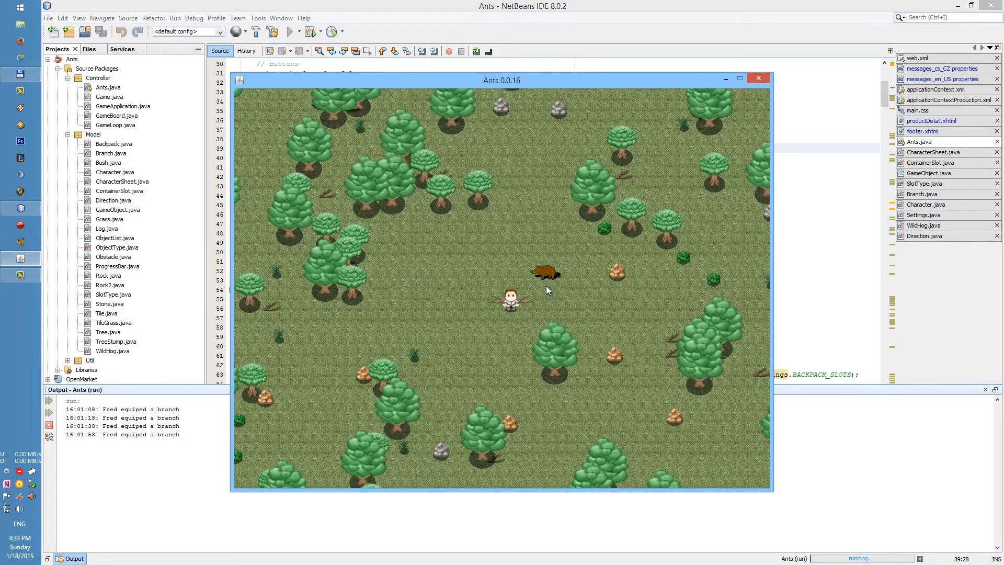
pyautogui.press('Down')
pyautogui.press('Right')
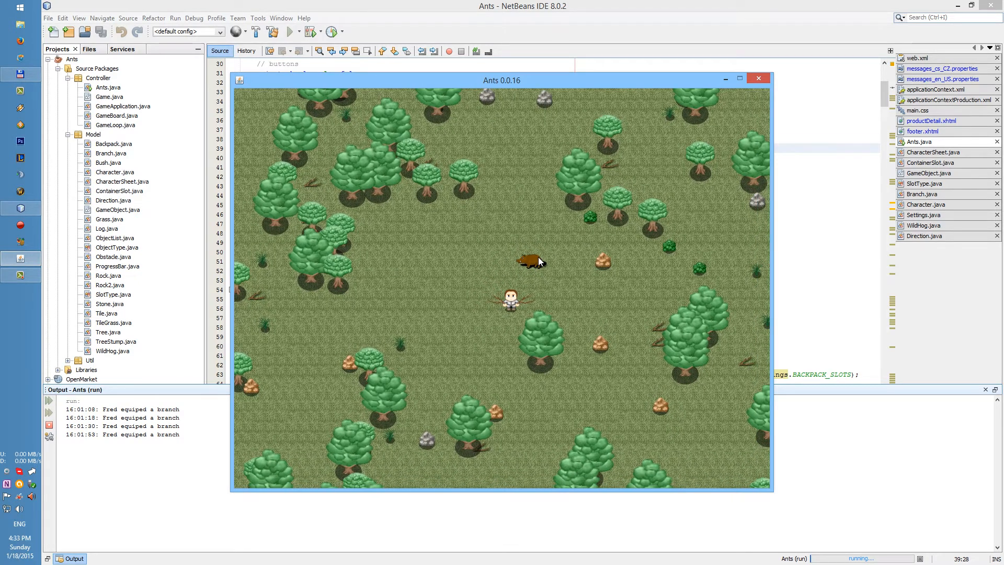
# - Bring the character back up-right and edge up-left to settle near the roaming hog
pyautogui.press('Up')
pyautogui.press('Up')
pyautogui.press('Right')
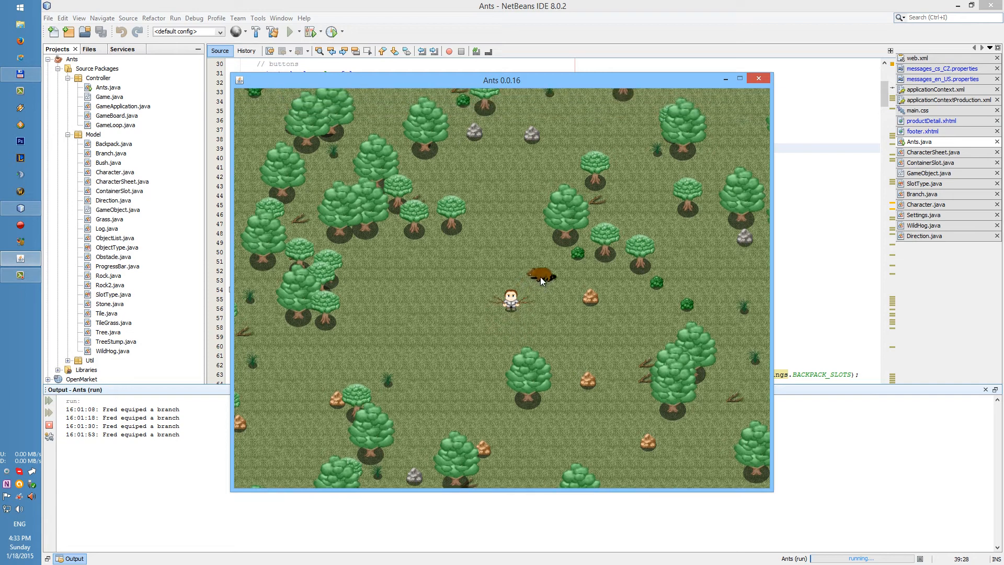
pyautogui.press('Up')
pyautogui.press('Left')
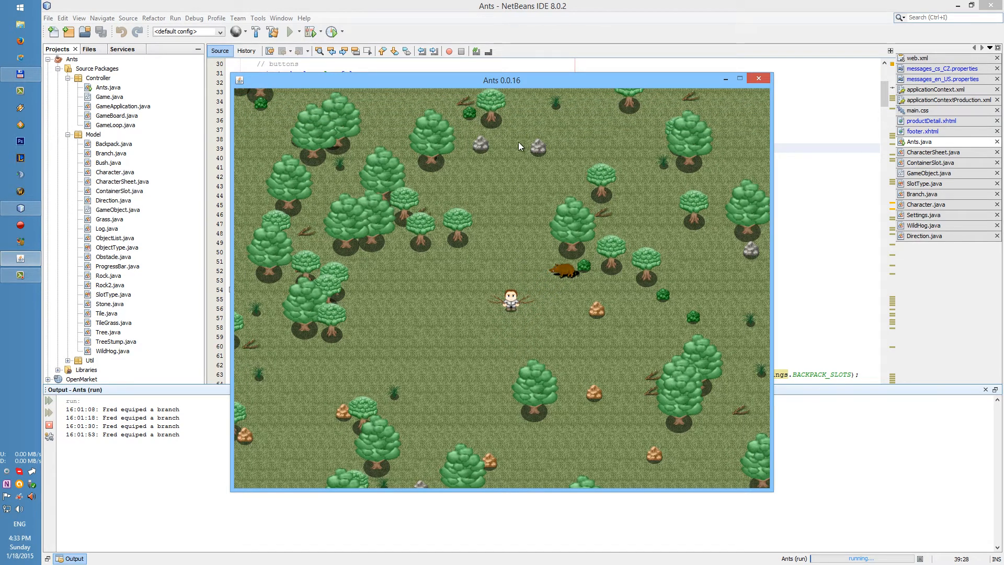
pyautogui.press('Up')
pyautogui.press('Left')
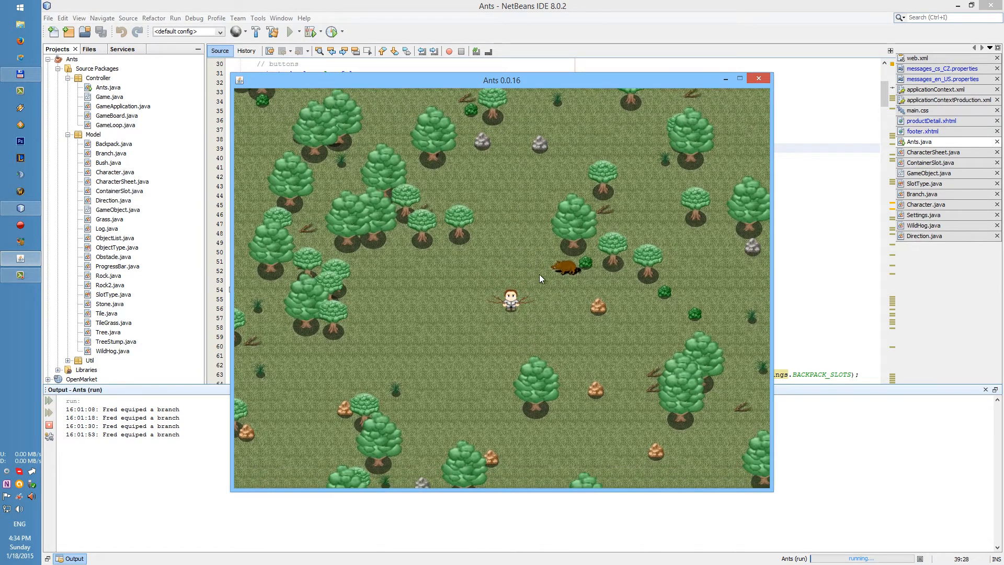
# - Walk the character right and down-right through the clearing toward the roaming wild hog
pyautogui.press('Right')
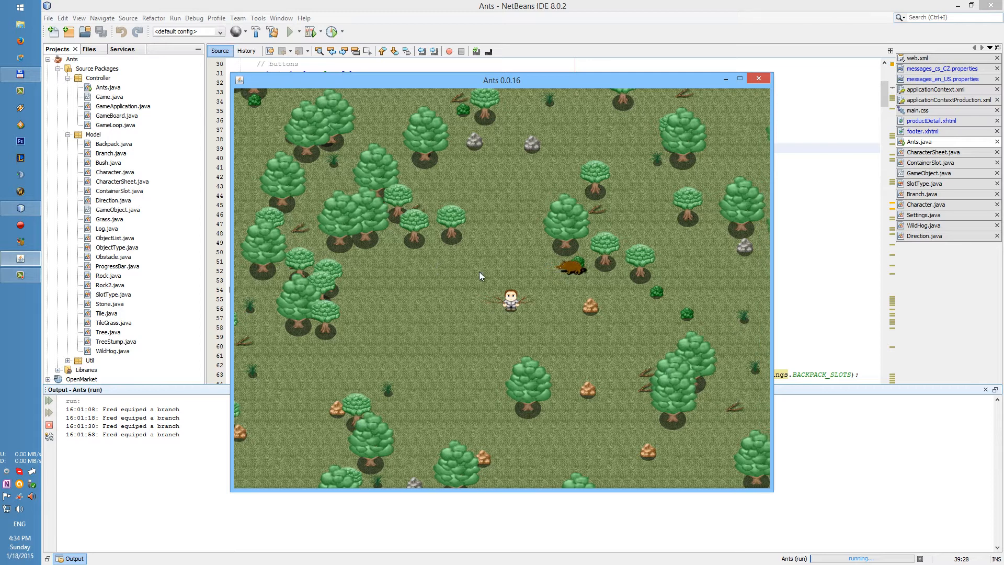
pyautogui.press('Right')
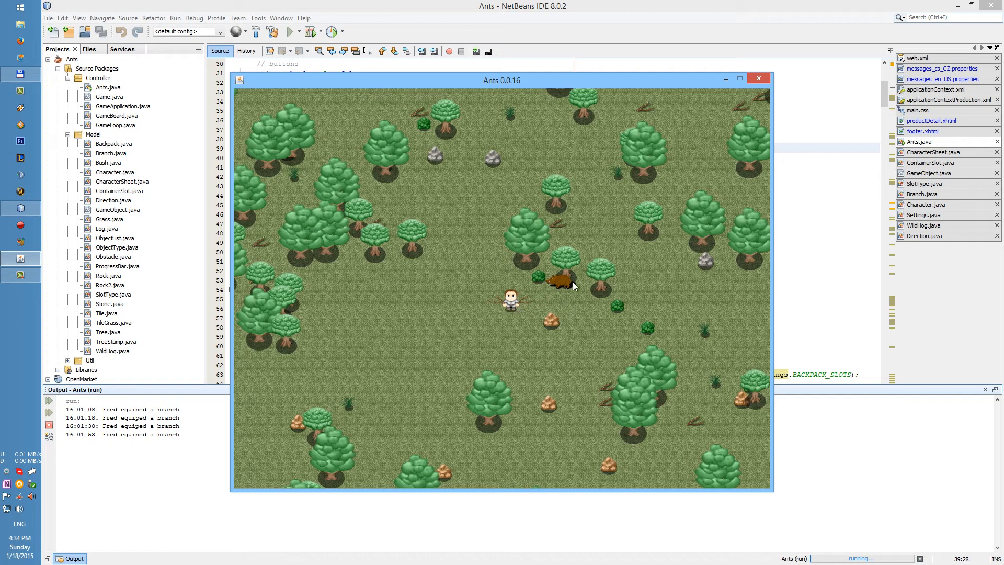
pyautogui.press('Left')
pyautogui.press('Down')
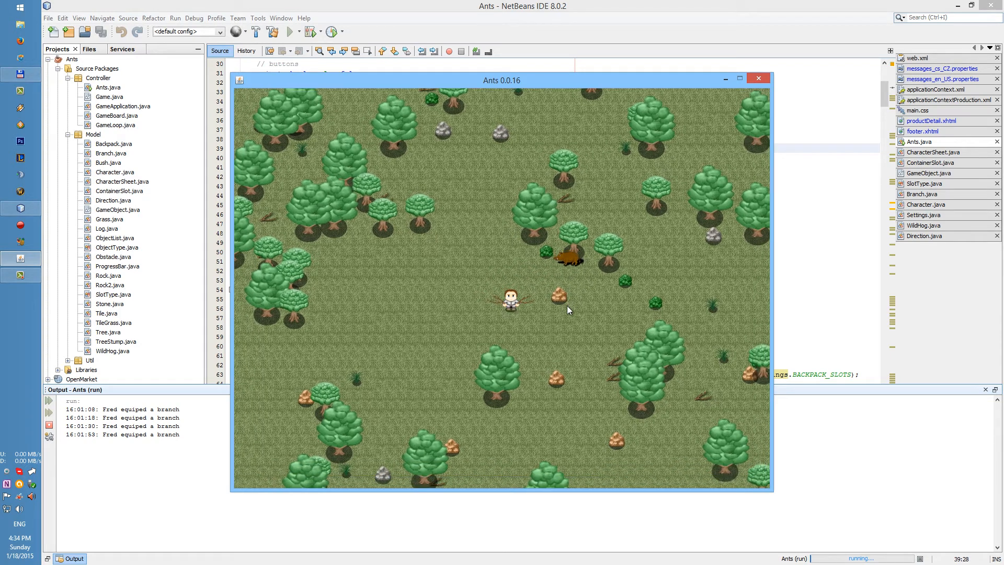
pyautogui.press('Right')
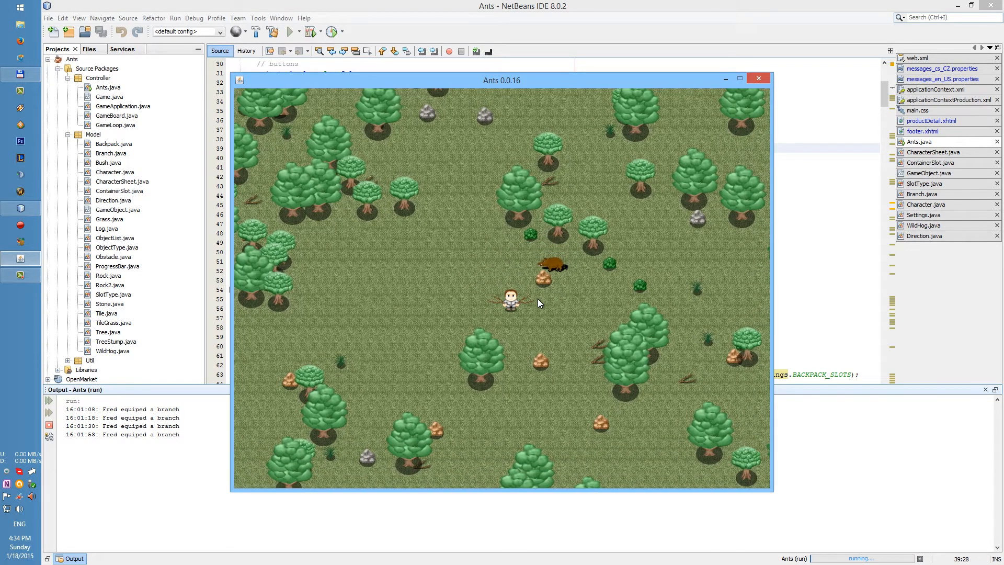
pyautogui.press('Down')
pyautogui.press('Right')
# - Steer the character up and to the left through the forest, edging away from the hog
pyautogui.press('Left')
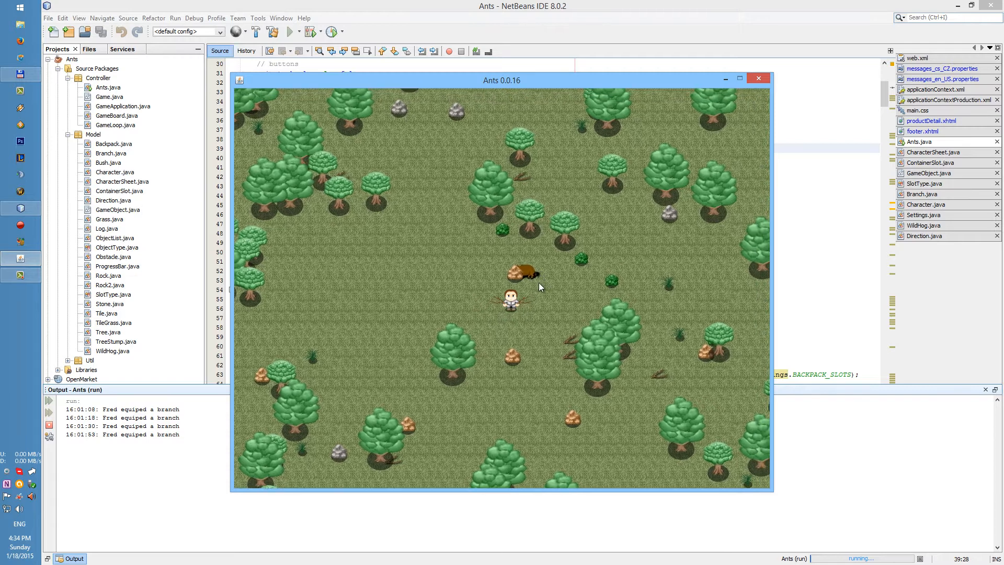
pyautogui.press('Up')
pyautogui.press('Left')
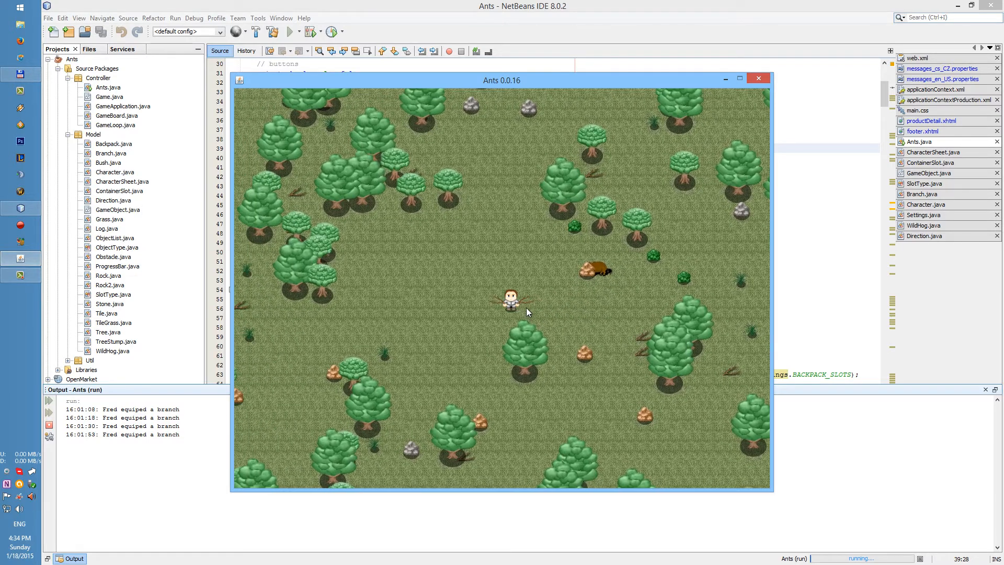
pyautogui.press('Up')
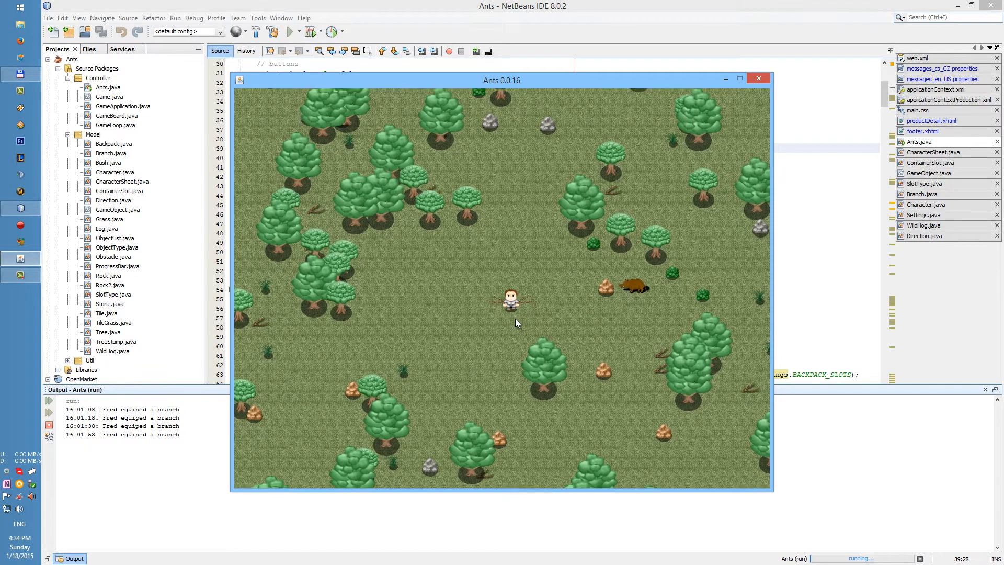
pyautogui.press('Left')
pyautogui.press('Up')
pyautogui.press('Left')
pyautogui.press('Up')
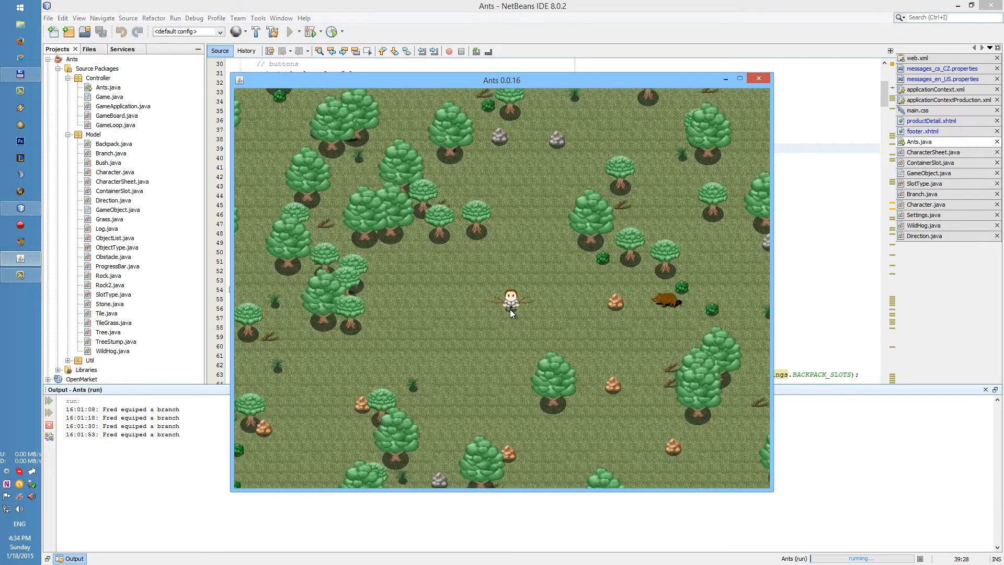